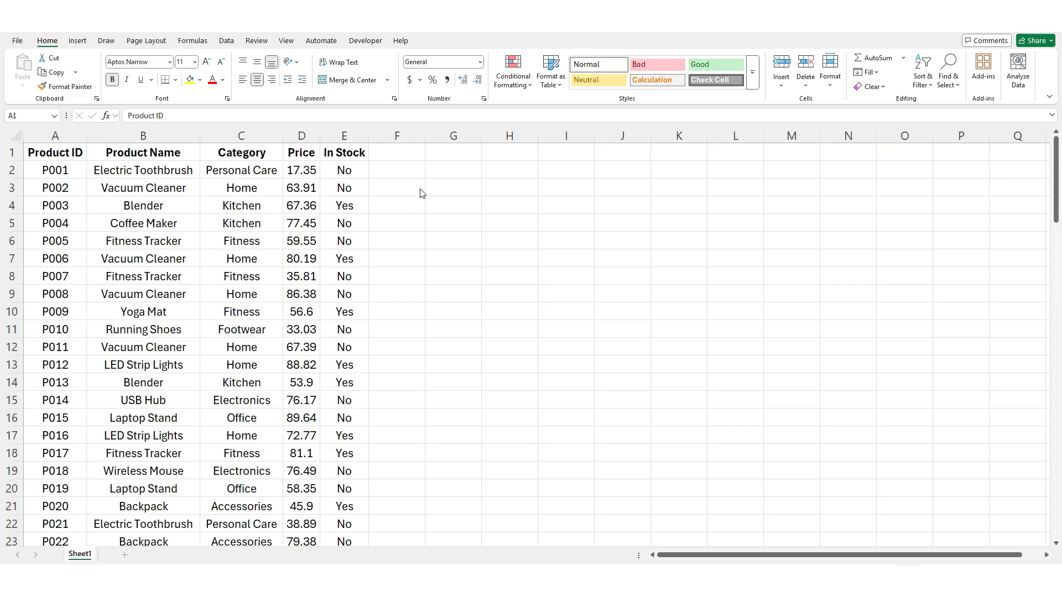
Enter the lookup value P005 in cell G2 and fill the matching row 6 with yellow
{"action": "left_click", "coordinate": [444, 168]}
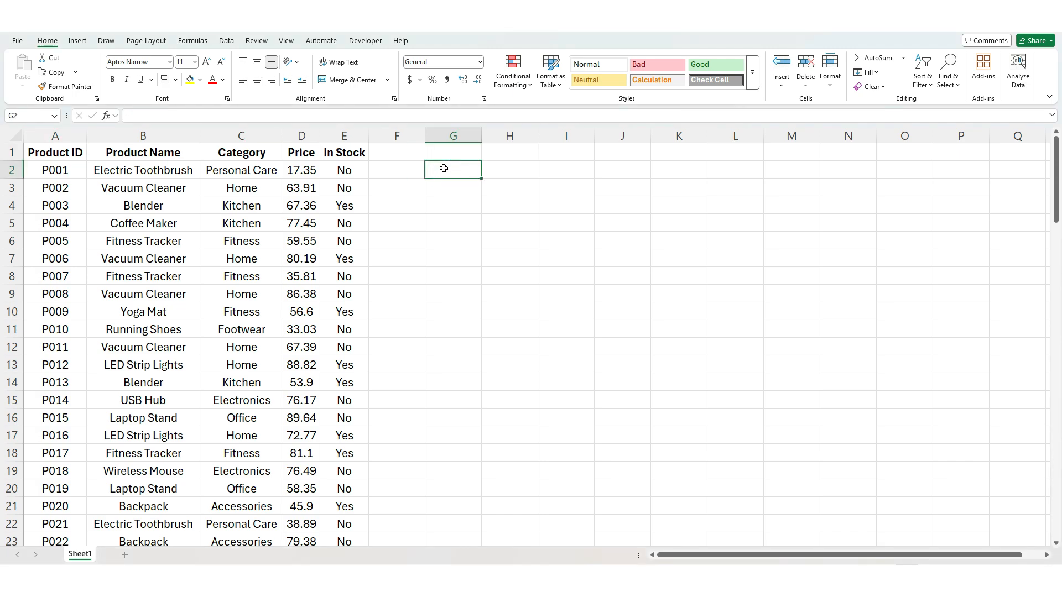
{"action": "type", "text": "P005"}
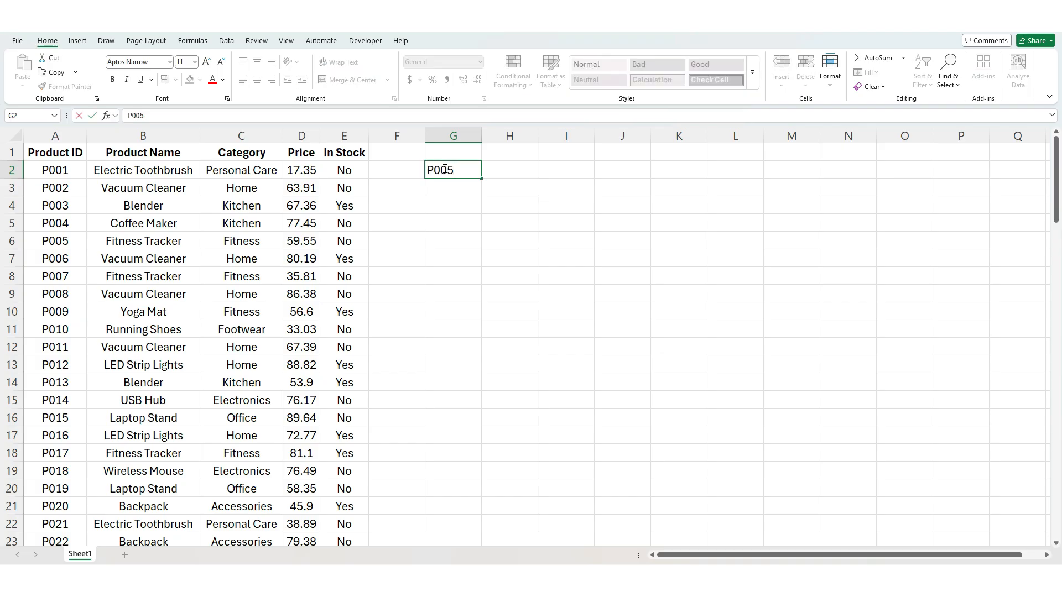
{"action": "key", "text": "Return"}
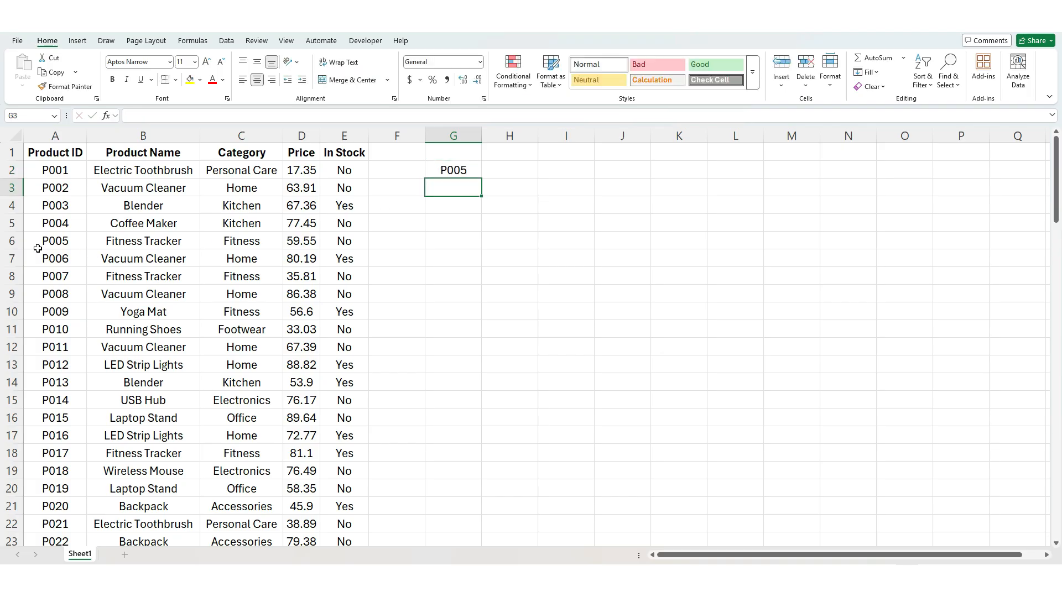
{"action": "left_click", "coordinate": [11, 241]}
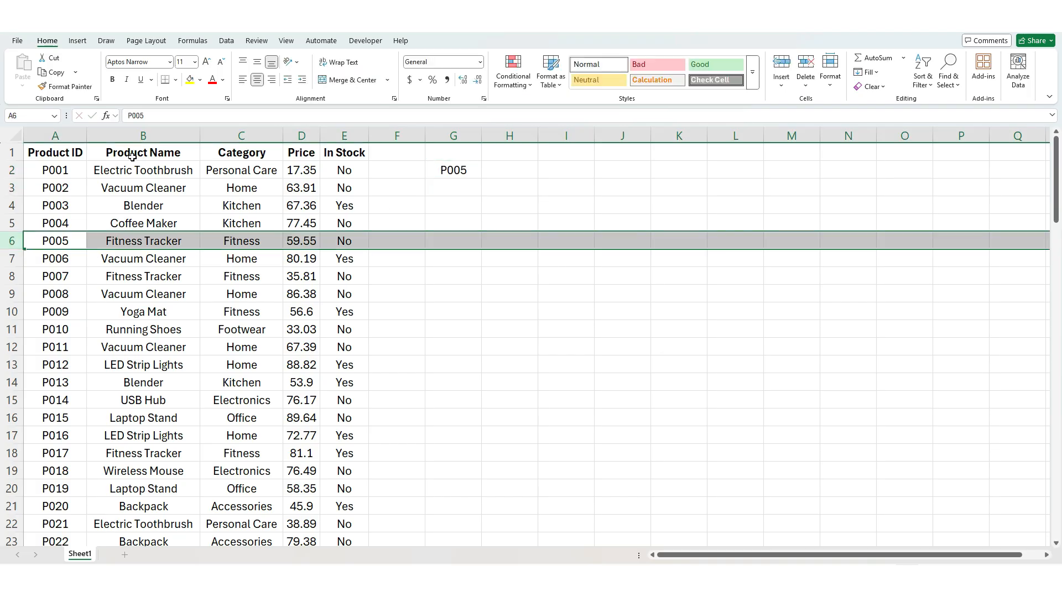
{"action": "left_click", "coordinate": [190, 79]}
Start a VLOOKUP formula in cell H2
{"action": "left_click", "coordinate": [501, 169]}
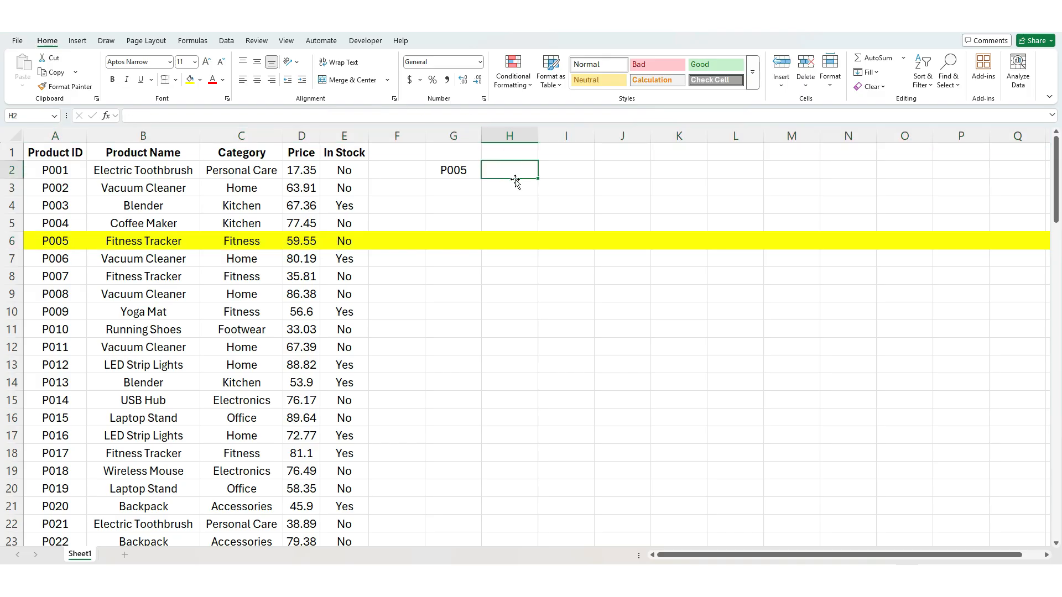
{"action": "type", "text": "="}
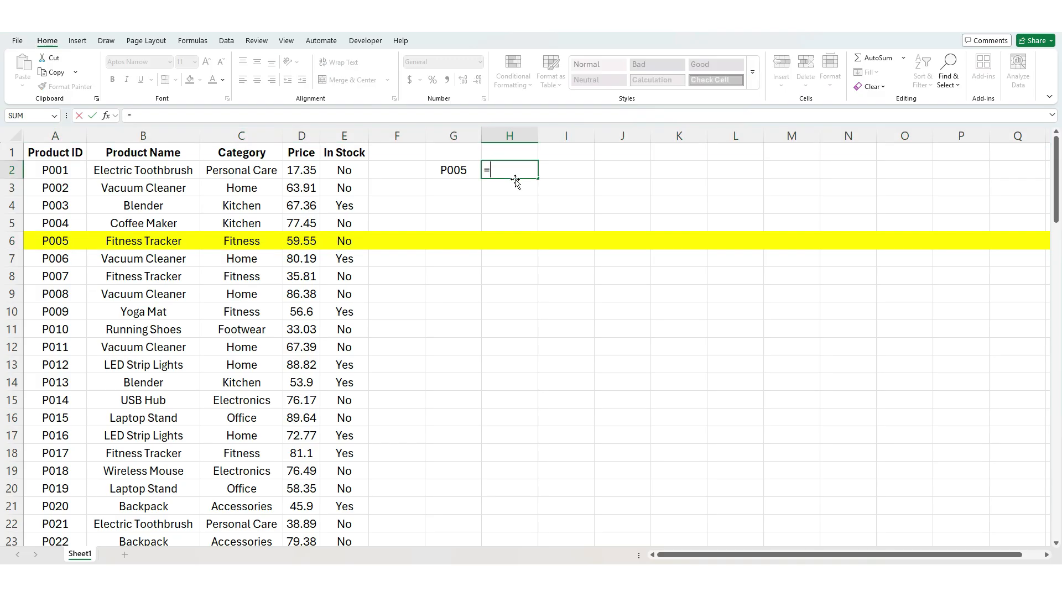
{"action": "type", "text": "vl"}
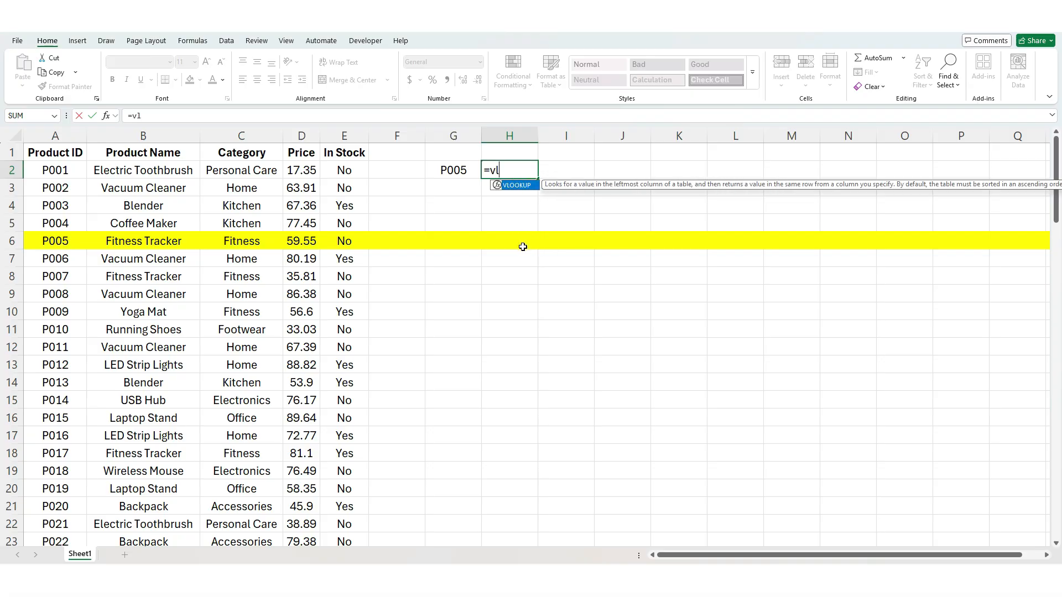
{"action": "double_click", "coordinate": [508, 185]}
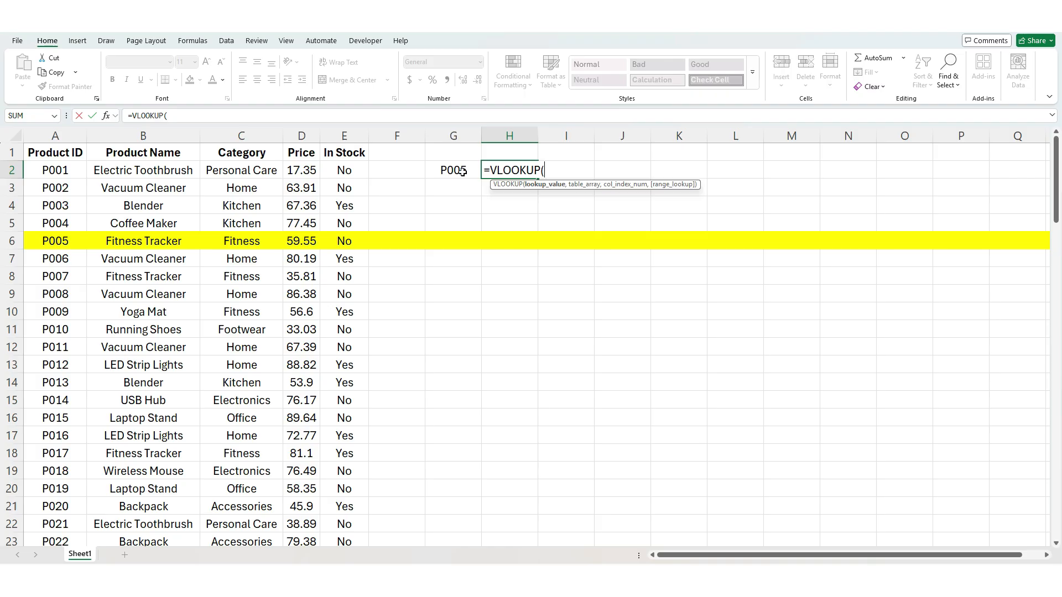
{"action": "type", "text": "\"P005\""}
{"action": "key", "text": "BackSpace"}
{"action": "key", "text": "BackSpace"}
{"action": "key", "text": "BackSpace"}
{"action": "key", "text": "BackSpace"}
{"action": "key", "text": "BackSpace"}
{"action": "key", "text": "BackSpace"}
Supply cell G2 as the formula's lookup value and the range A1:E101 as its table array
{"action": "left_click", "coordinate": [467, 173]}
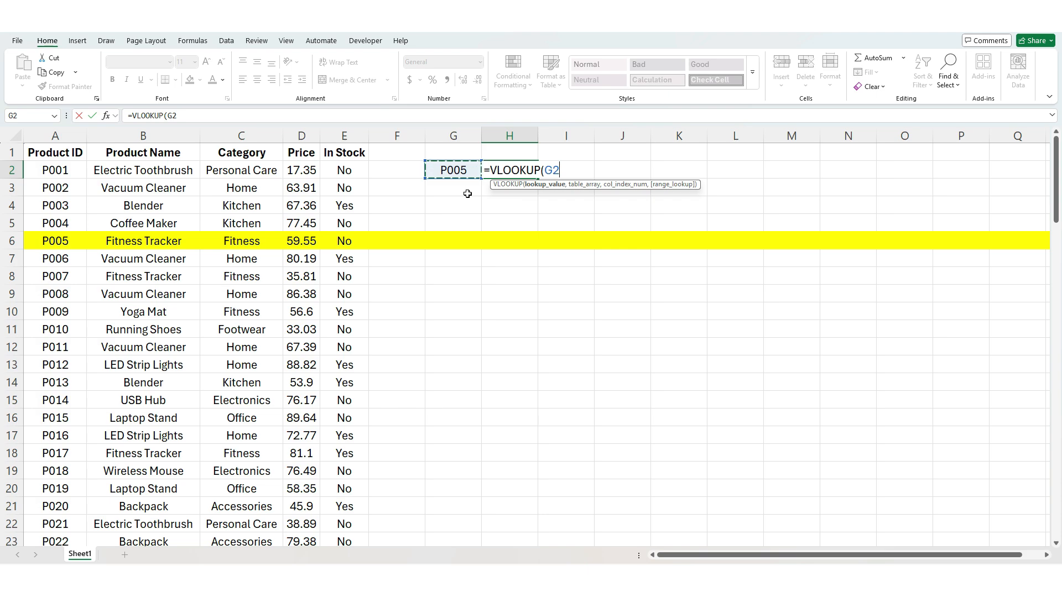
{"action": "type", "text": ","}
{"action": "left_click_drag", "start_coordinate": [167, 154], "coordinate": [327, 355]}
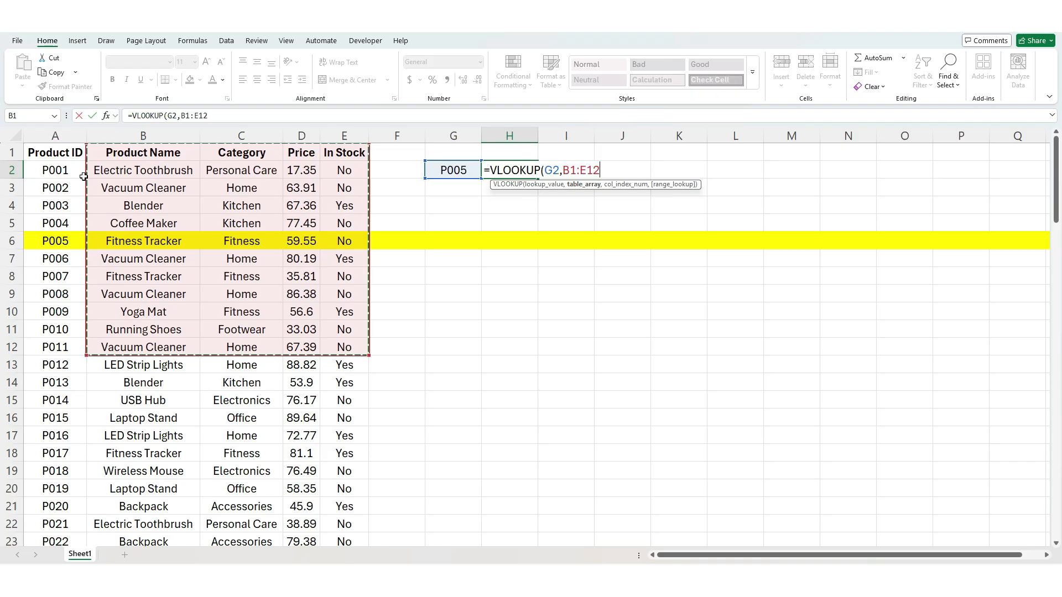
{"action": "left_click_drag", "start_coordinate": [62, 156], "coordinate": [326, 423]}
{"action": "scroll", "coordinate": [305, 348], "scroll_direction": "down", "scroll_amount": 17}
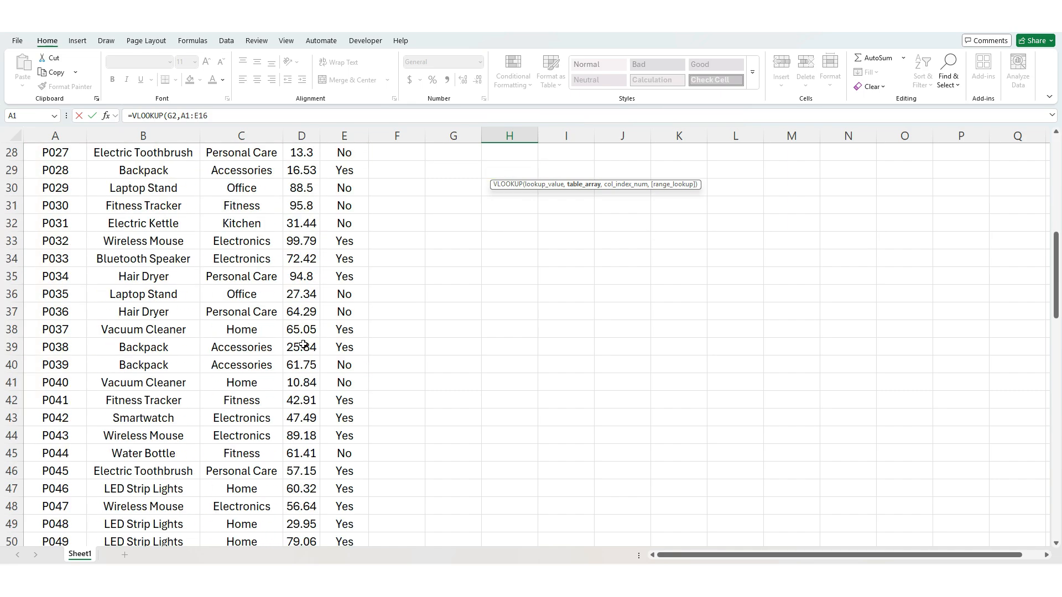
{"action": "scroll", "coordinate": [303, 345], "scroll_direction": "down", "scroll_amount": 14}
{"action": "mouse_move", "coordinate": [303, 345]}
{"action": "left_mouse_down"}
{"action": "mouse_move", "coordinate": [349, 329]}
{"action": "mouse_move", "coordinate": [352, 277]}
{"action": "left_mouse_up"}
{"action": "scroll", "coordinate": [307, 273], "scroll_direction": "up", "scroll_amount": 15}
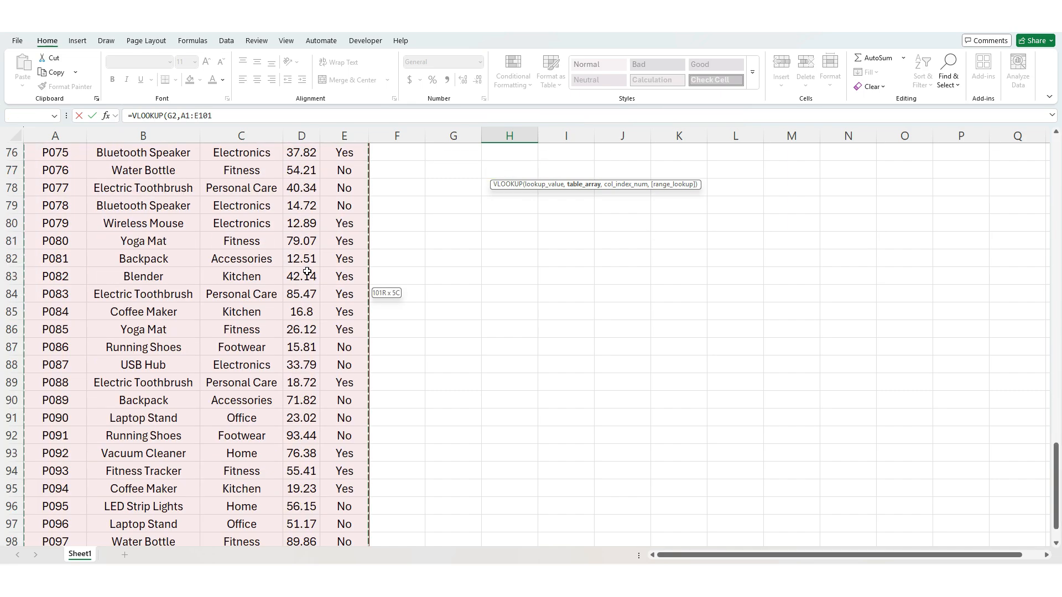
{"action": "scroll", "coordinate": [306, 273], "scroll_direction": "up", "scroll_amount": 16}
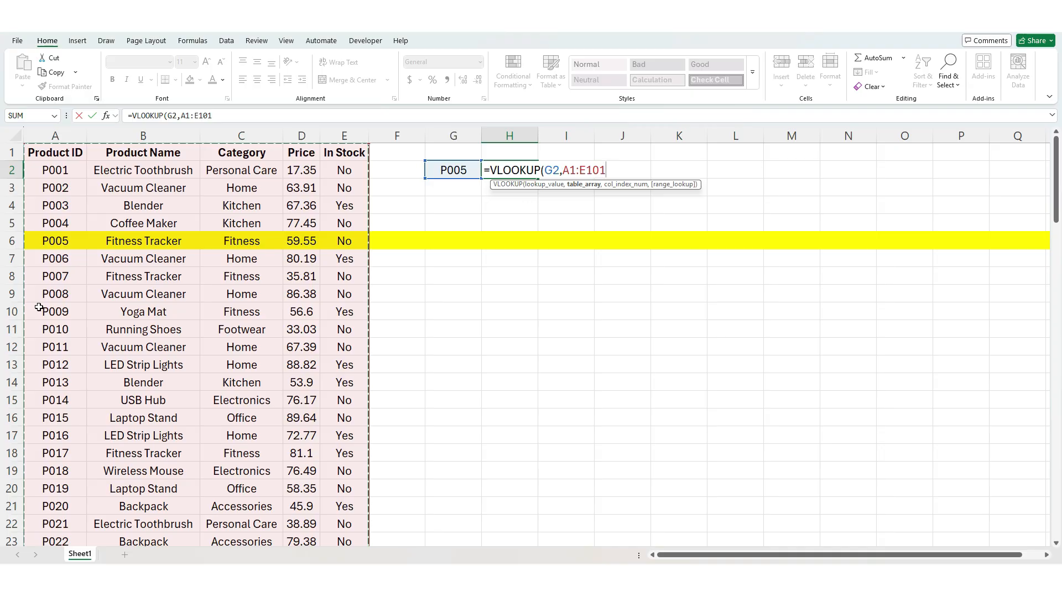
Finish the VLOOKUP formula with column index 2 and FALSE for an exact match
{"action": "type", "text": ","}
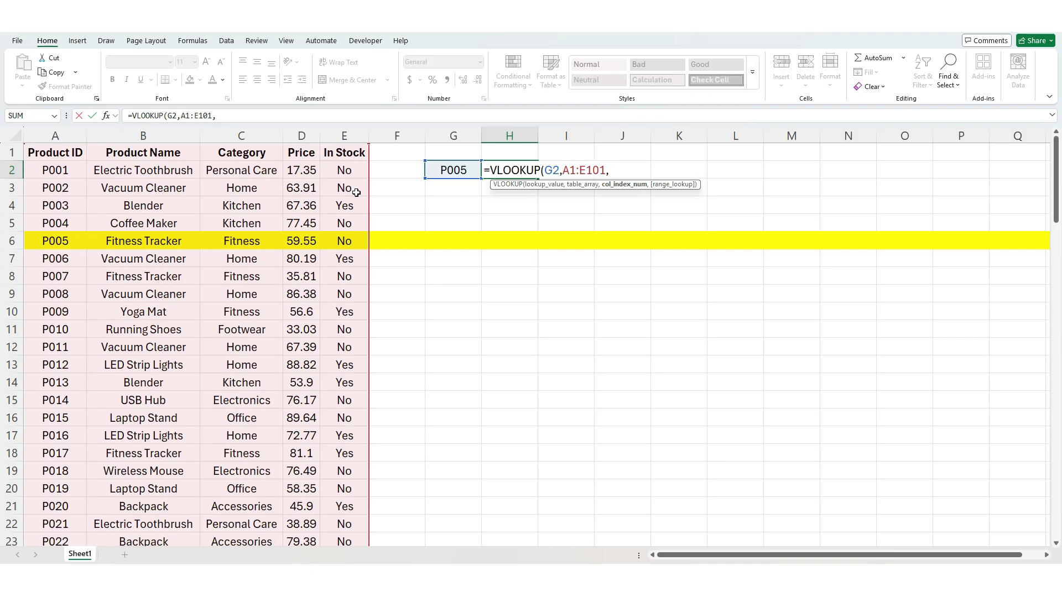
{"action": "type", "text": "1"}
{"action": "type", "text": ","}
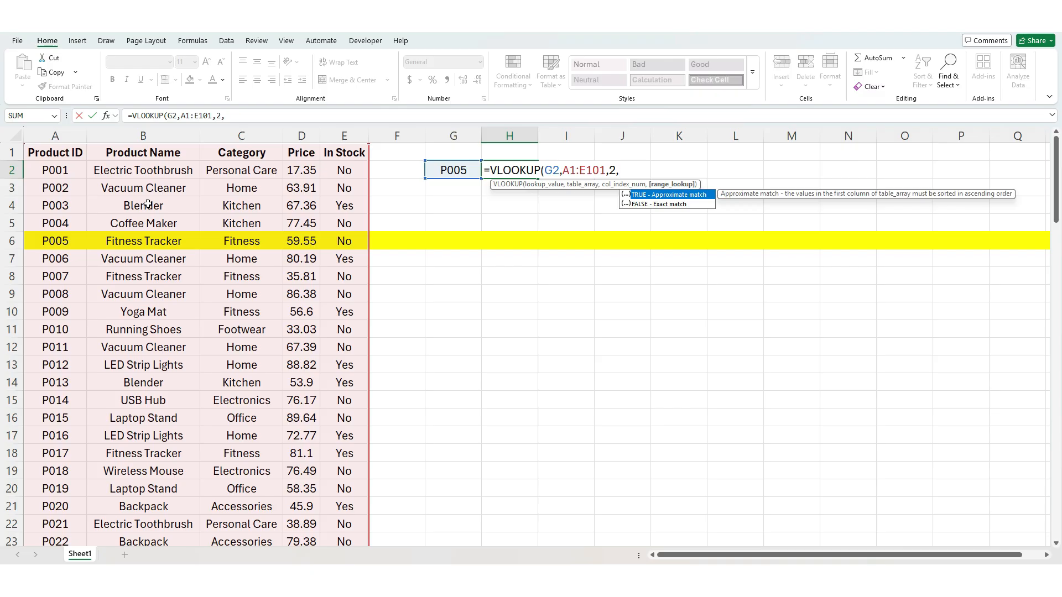
{"action": "type", "text": "false)"}
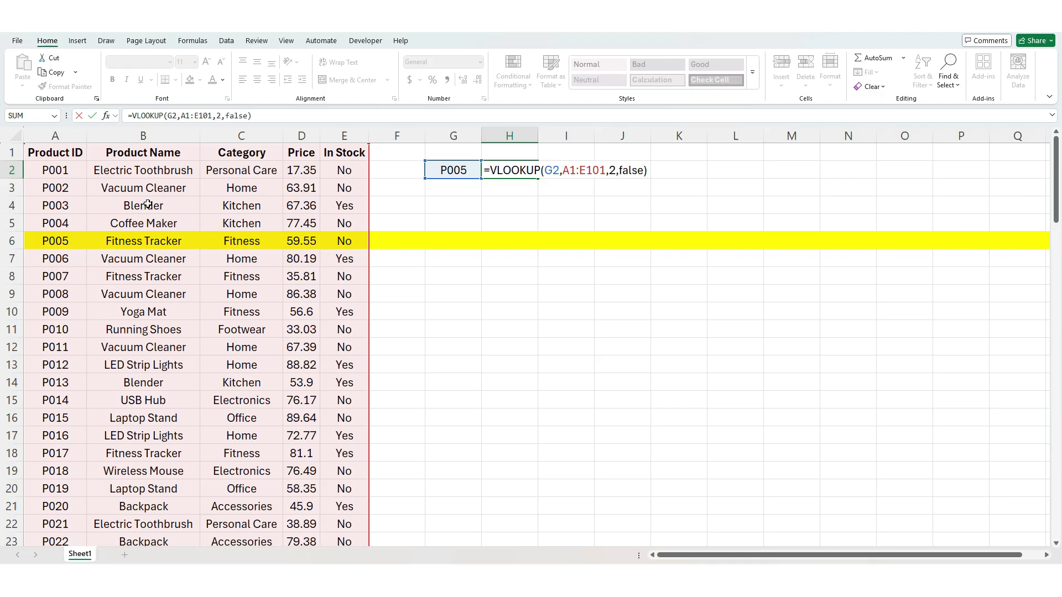
{"action": "key", "text": "Return"}
{"action": "key", "text": "Up"}
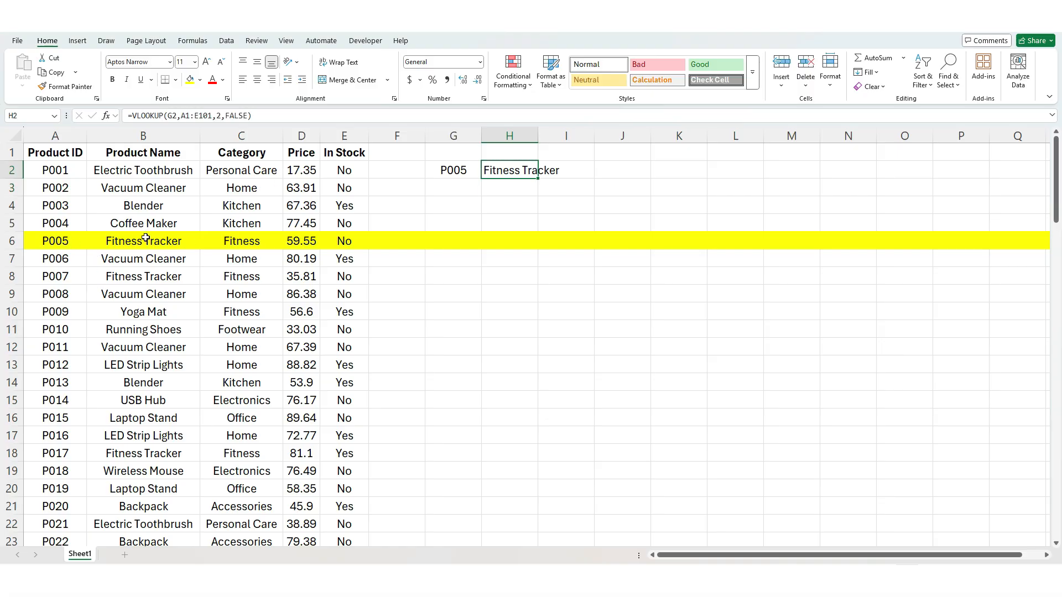
Change the column index of the VLOOKUP formula in H2 to 3 to look up the category
{"action": "left_click", "coordinate": [226, 115]}
{"action": "key", "text": "BackSpace"}
{"action": "key", "text": "BackSpace"}
{"action": "type", "text": "3,"}
{"action": "key", "text": "Return"}
{"action": "key", "text": "Up"}
Change the column index of the VLOOKUP formula in H2 to 4 to look up the price
{"action": "left_click", "coordinate": [223, 115]}
{"action": "key", "text": "BackSpace"}
{"action": "key", "text": "BackSpace"}
{"action": "type", "text": "4,"}
{"action": "key", "text": "Return"}
{"action": "key", "text": "Up"}
Change the column index of the VLOOKUP formula in H2 to 5 to look up the stock status
{"action": "left_click", "coordinate": [220, 116]}
{"action": "type", "text": "1"}
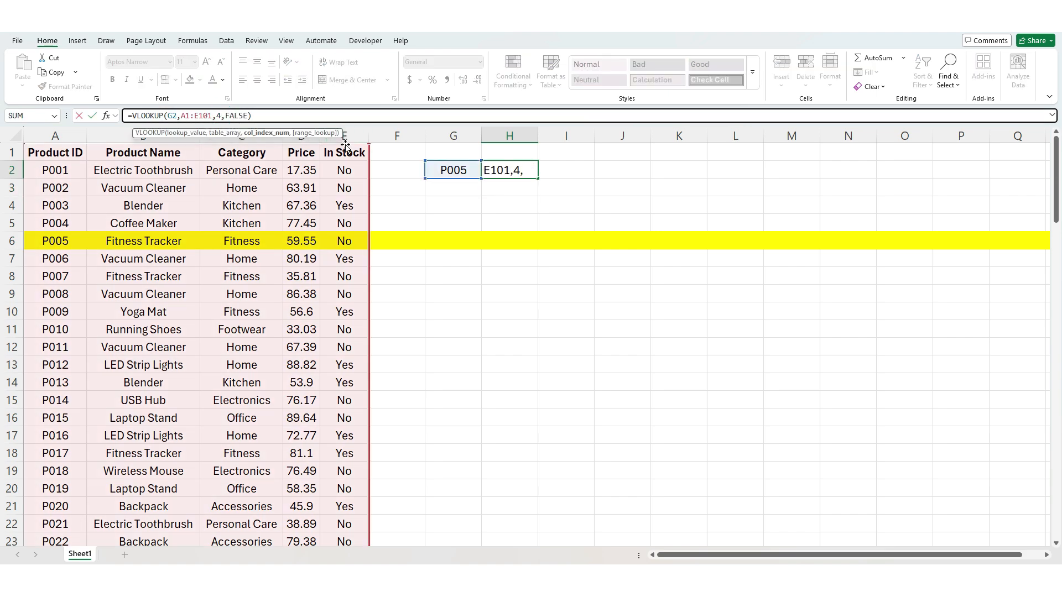
{"action": "key", "text": "BackSpace"}
{"action": "type", "text": "5"}
{"action": "key", "text": "Return"}
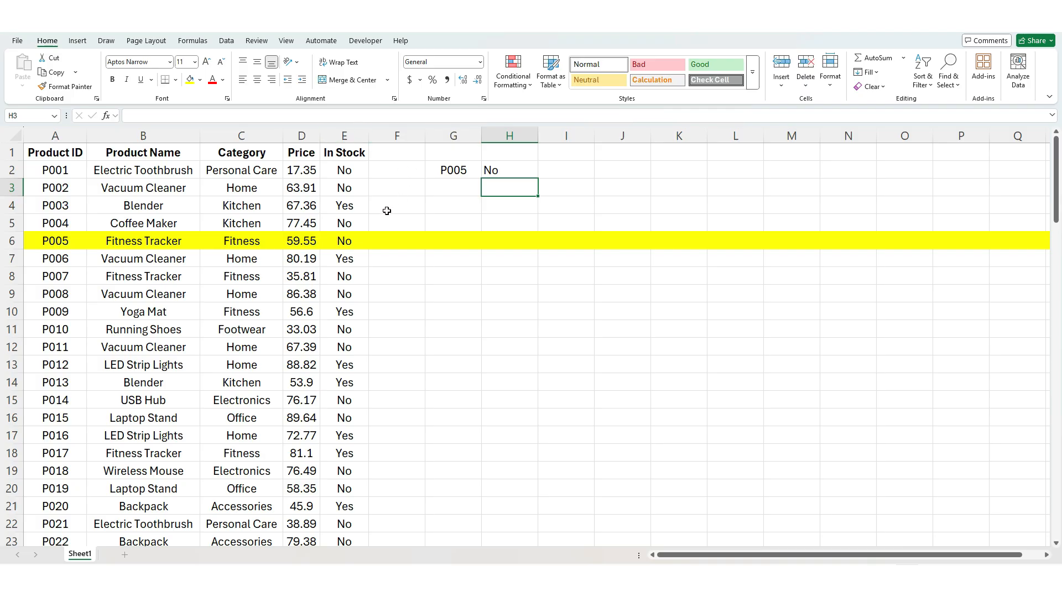
Try column index 6, beyond the table's last column, in the VLOOKUP formula in H2
{"action": "left_click", "coordinate": [514, 164]}
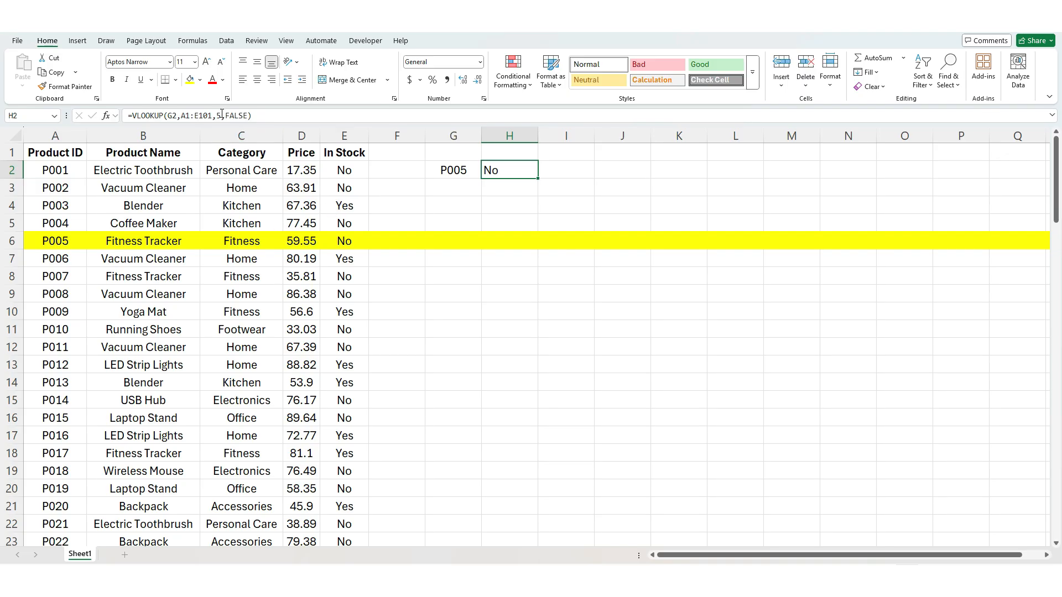
{"action": "left_click", "coordinate": [220, 115]}
{"action": "key", "text": "BackSpace"}
{"action": "type", "text": "6"}
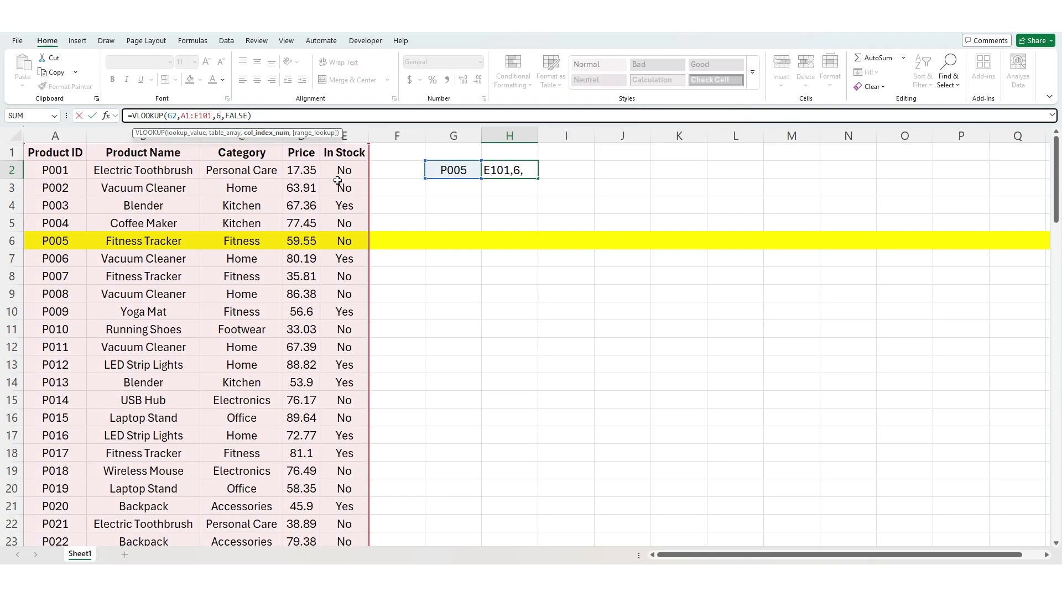
{"action": "key", "text": "Return"}
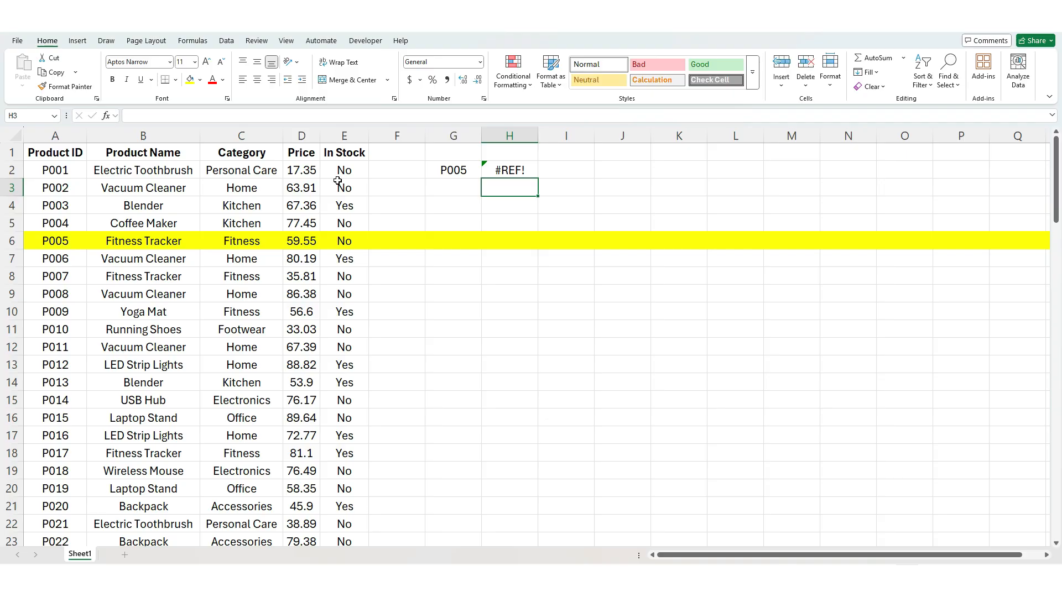
{"action": "key", "text": "Up"}
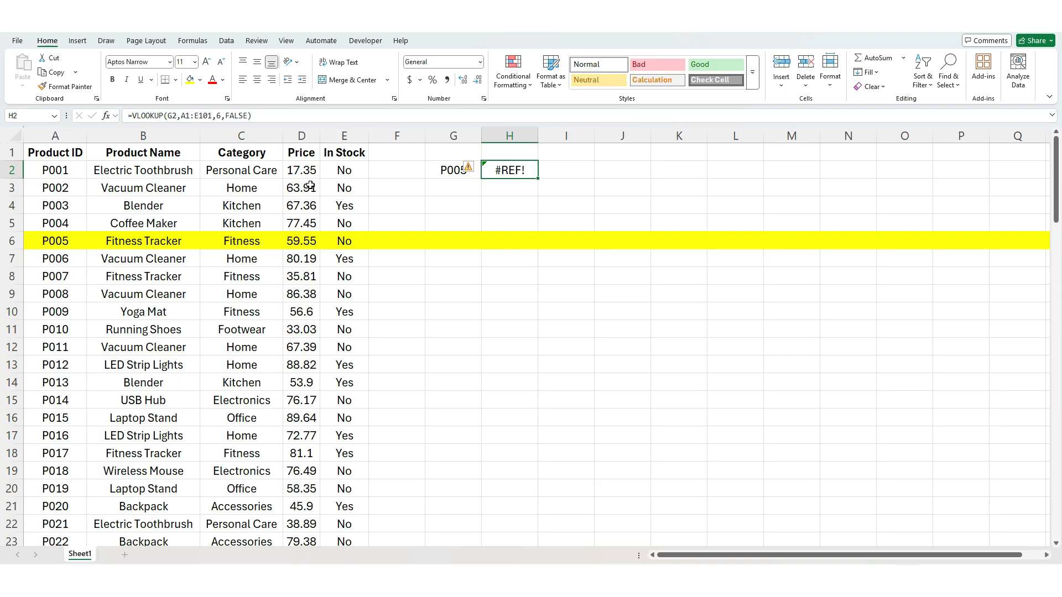
Set the column index in H2's VLOOKUP formula back to 5
{"action": "left_click", "coordinate": [221, 116]}
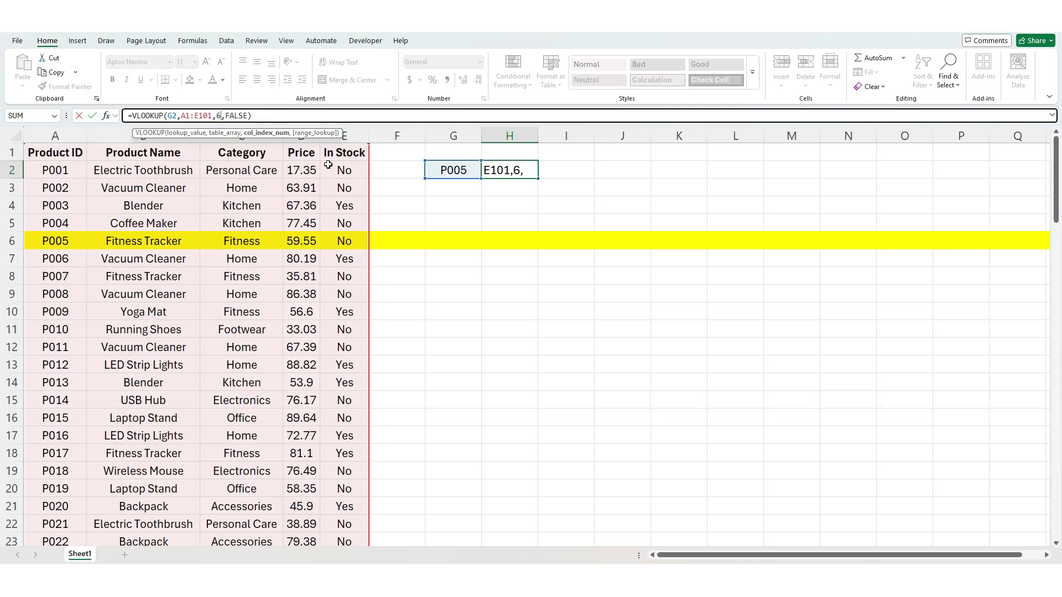
{"action": "key", "text": "BackSpace"}
{"action": "type", "text": "5"}
{"action": "key", "text": "Return"}
{"action": "key", "text": "Up"}
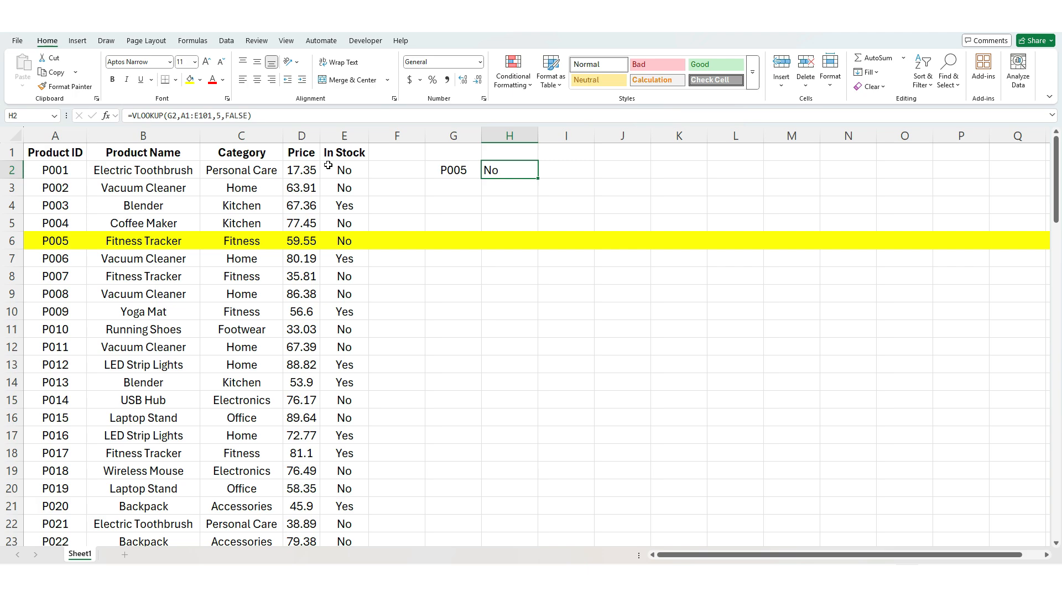
Set the column index in H2's VLOOKUP formula to 2 to look up the product name
{"action": "left_click", "coordinate": [223, 116]}
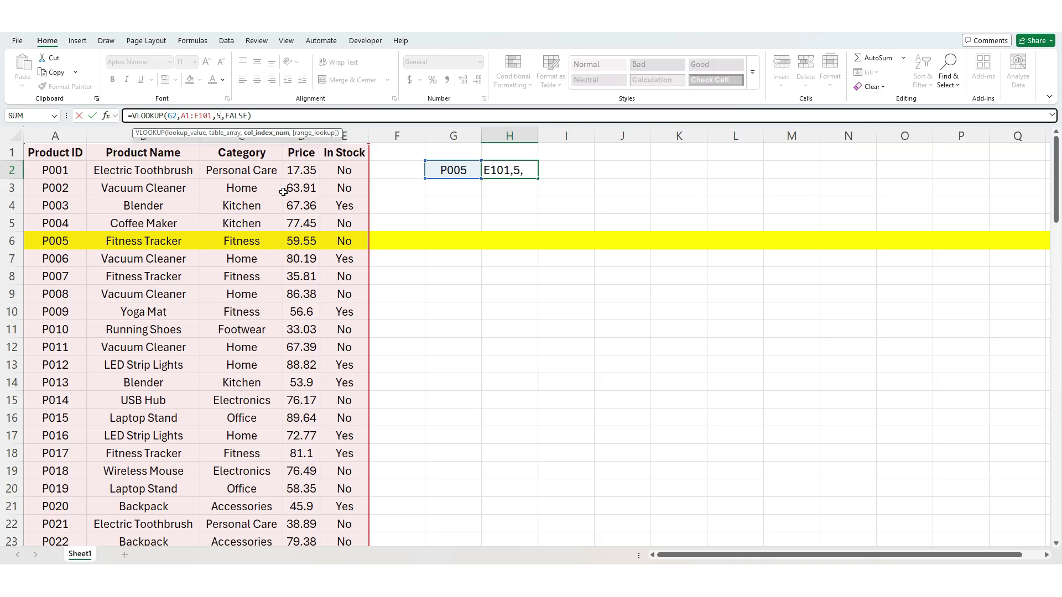
{"action": "key", "text": "BackSpace"}
{"action": "type", "text": "2"}
{"action": "key", "text": "Return"}
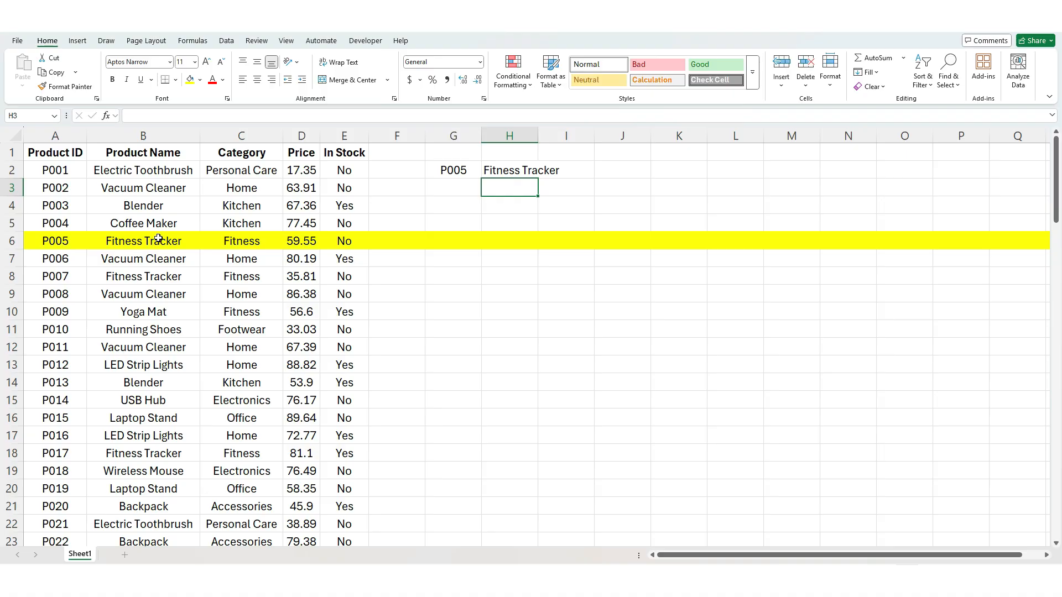
Move the Category column in front of the Product Name column by inserting it as cut cells
{"action": "left_click", "coordinate": [238, 135]}
{"action": "right_click", "coordinate": [237, 139]}
{"action": "left_click", "coordinate": [257, 176]}
{"action": "right_click", "coordinate": [173, 138]}
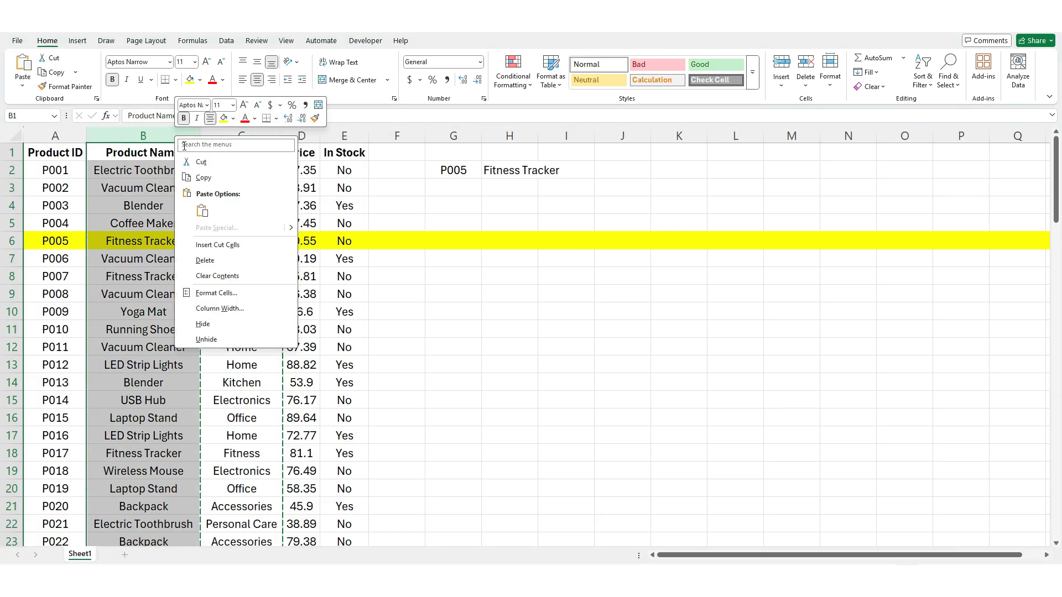
{"action": "left_click", "coordinate": [224, 244]}
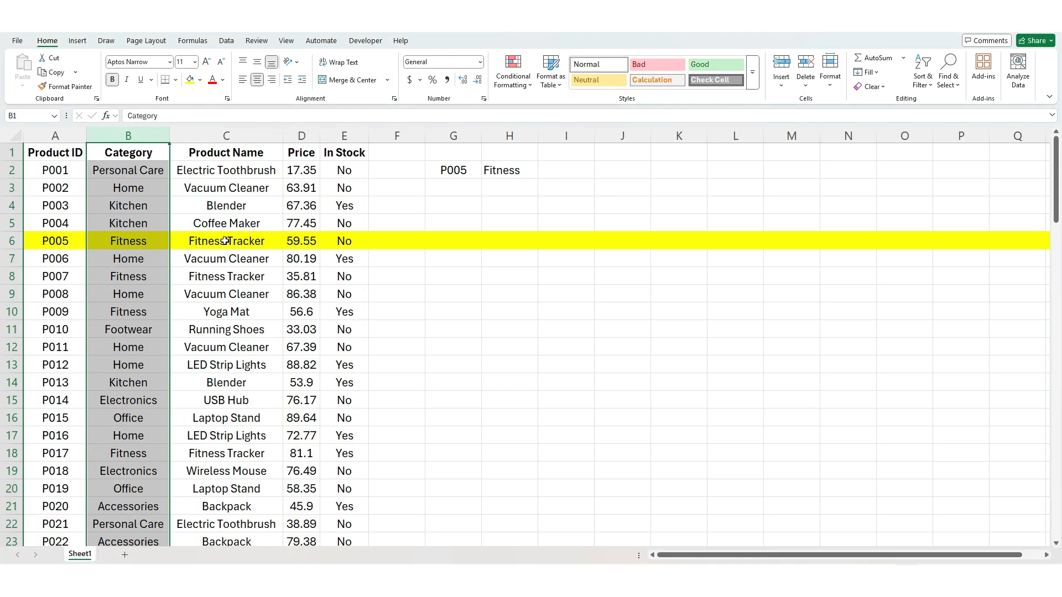
Check the lookup formula and its lookup value, and add a trailing space to product ID P005 in cell A6
{"action": "left_click", "coordinate": [505, 169]}
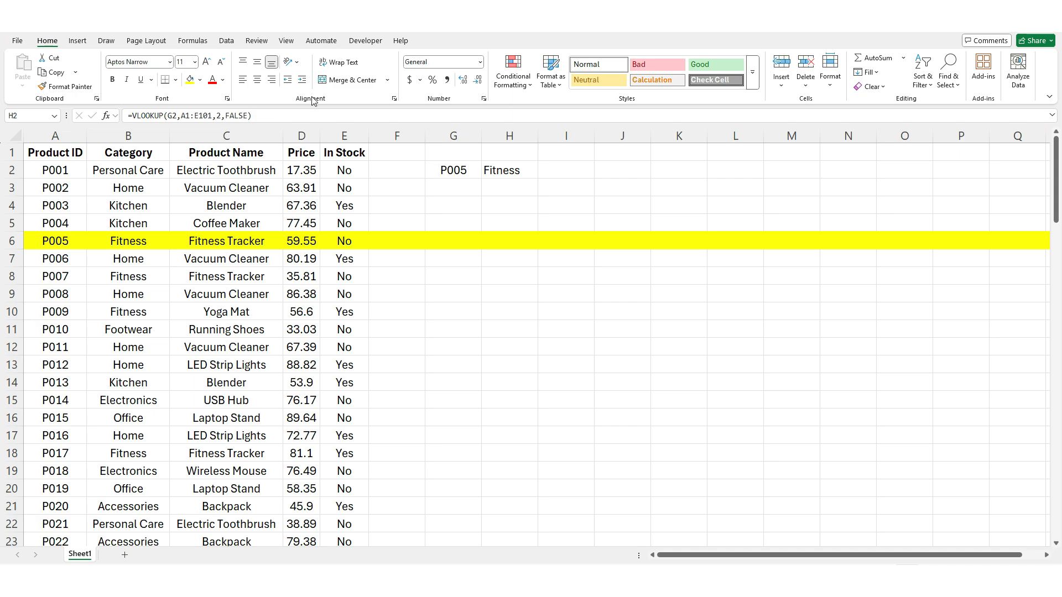
{"action": "left_click", "coordinate": [455, 168]}
{"action": "left_click", "coordinate": [466, 171]}
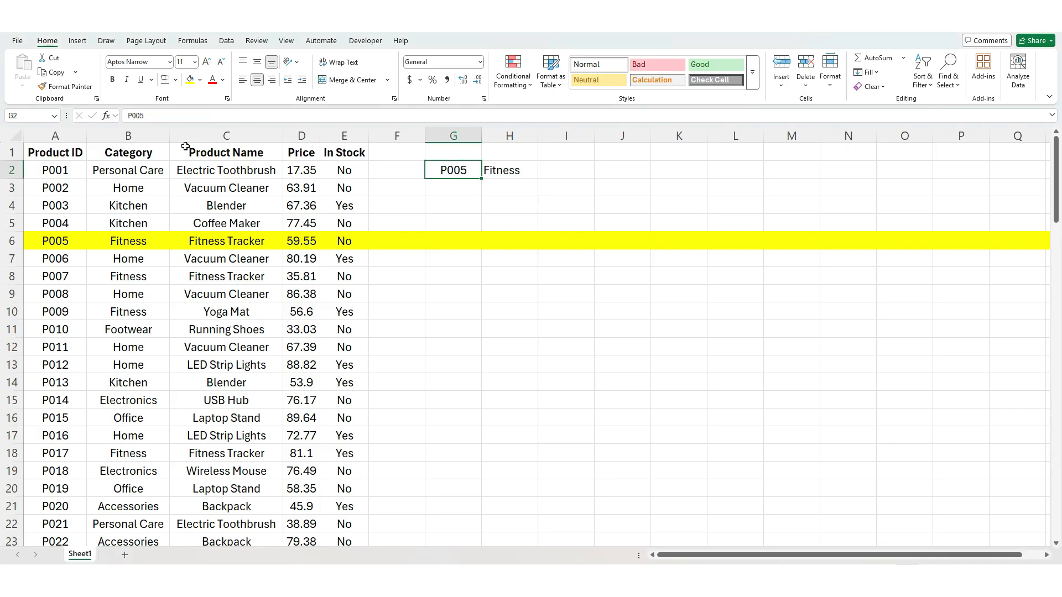
{"action": "left_click", "coordinate": [51, 243]}
{"action": "left_click", "coordinate": [166, 116]}
{"action": "key", "text": "Return"}
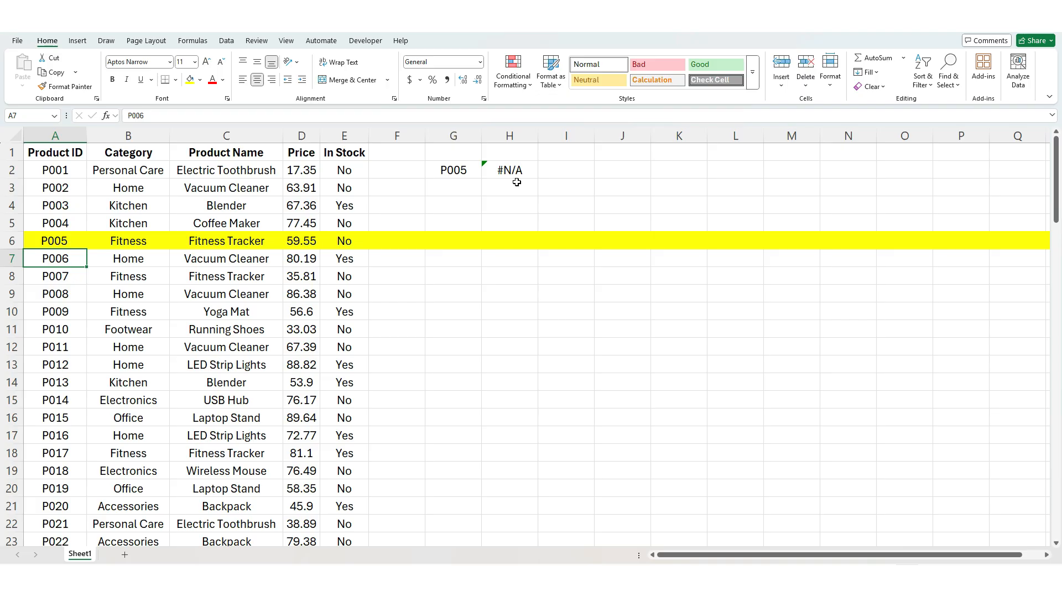
Remove the trailing space from product ID P005 in cell A6
{"action": "left_click", "coordinate": [73, 241]}
{"action": "left_click", "coordinate": [228, 115]}
{"action": "key", "text": "Return"}
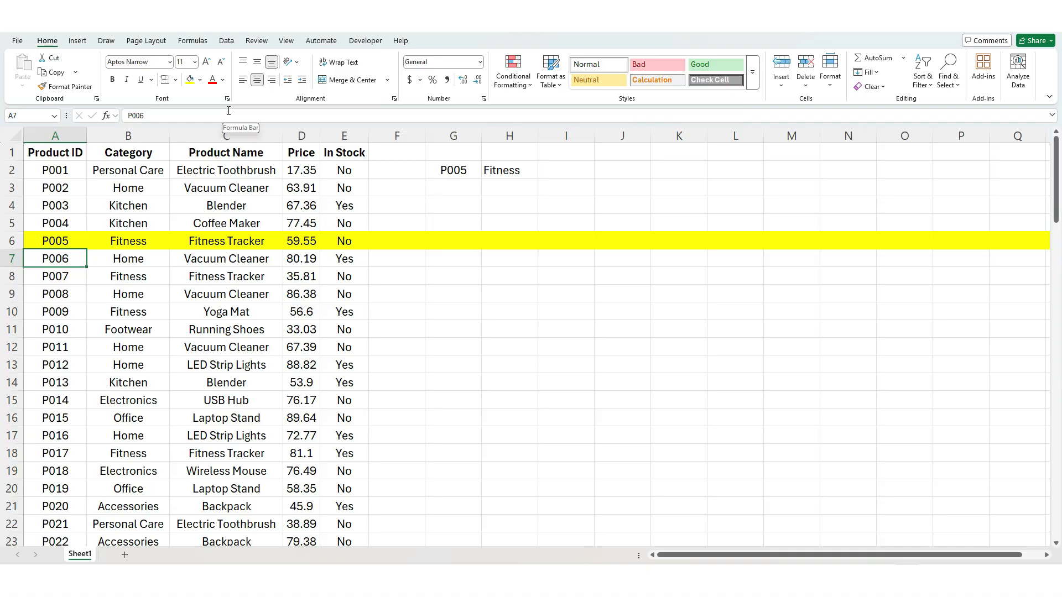
Remove the yellow fill from row 6
{"action": "left_click", "coordinate": [12, 241]}
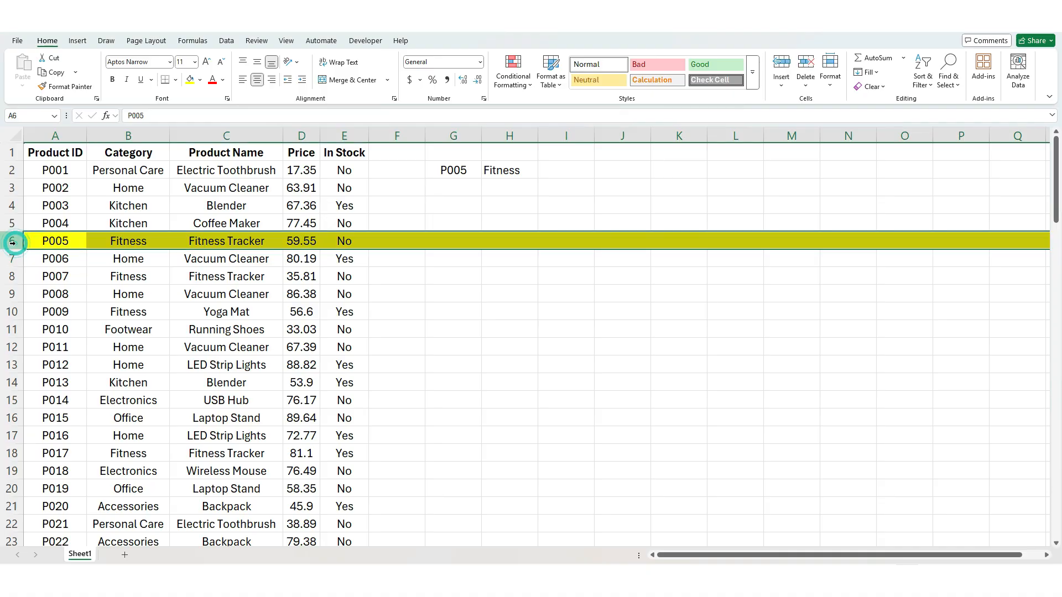
{"action": "left_click", "coordinate": [200, 80]}
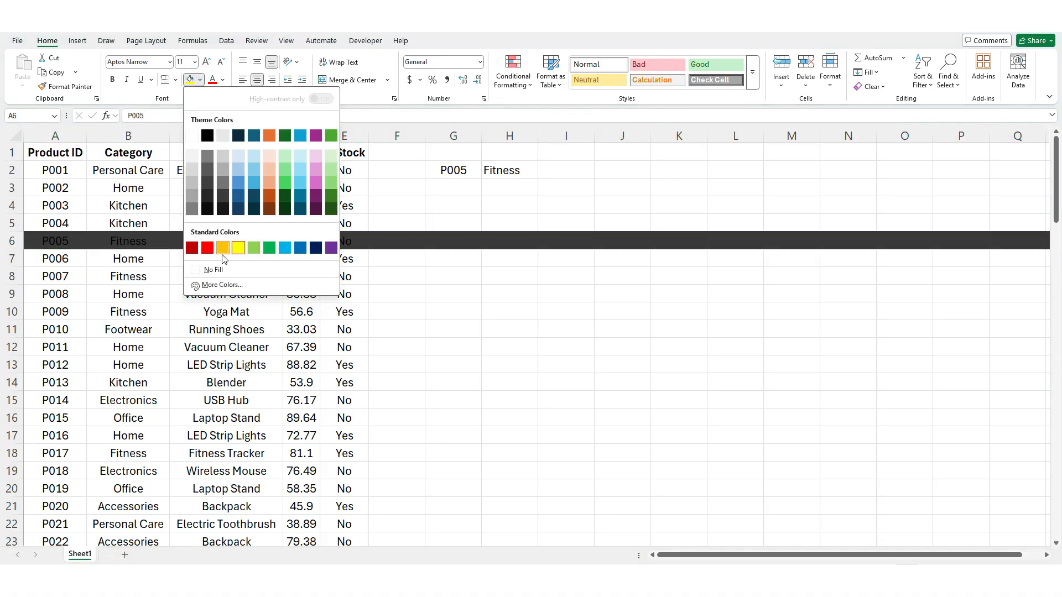
{"action": "left_click", "coordinate": [227, 270]}
Add product ID P101 in row 102 and copy the category and product name down from the row above
{"action": "left_click", "coordinate": [76, 216]}
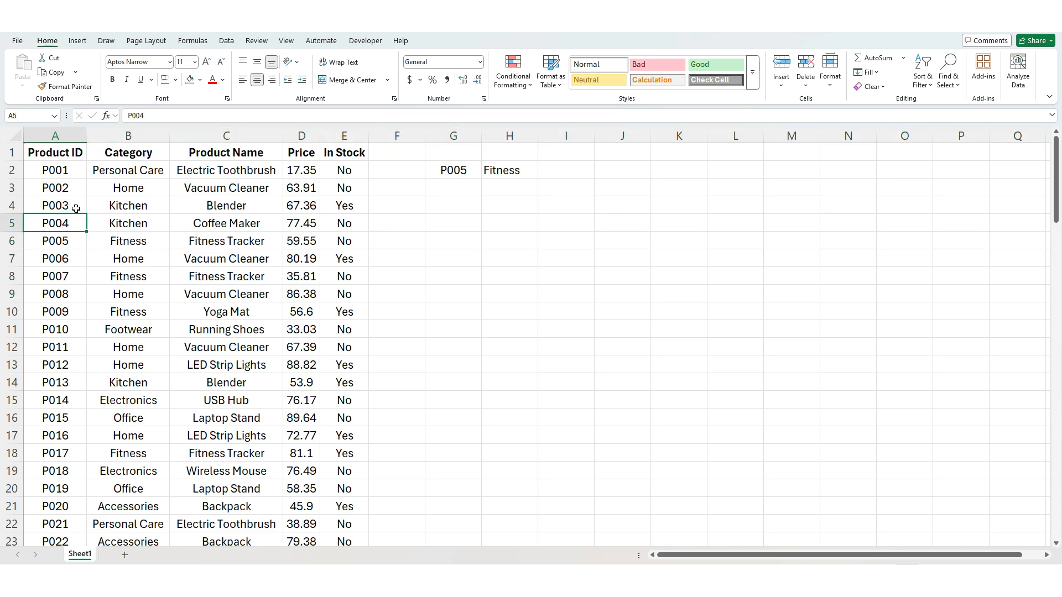
{"action": "key", "text": "ctrl+Down"}
{"action": "key", "text": "Down"}
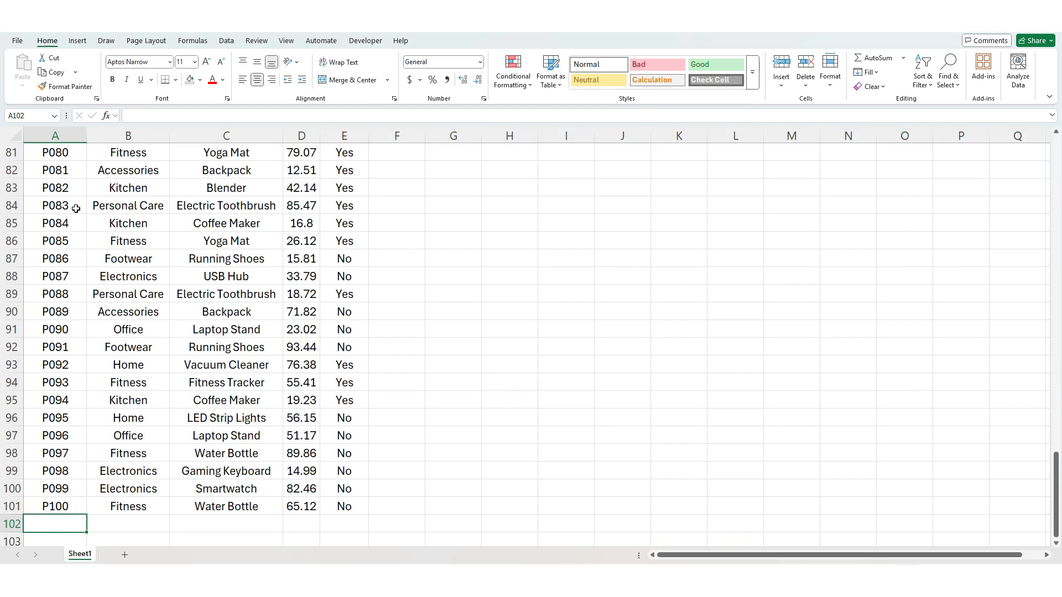
{"action": "type", "text": "P101"}
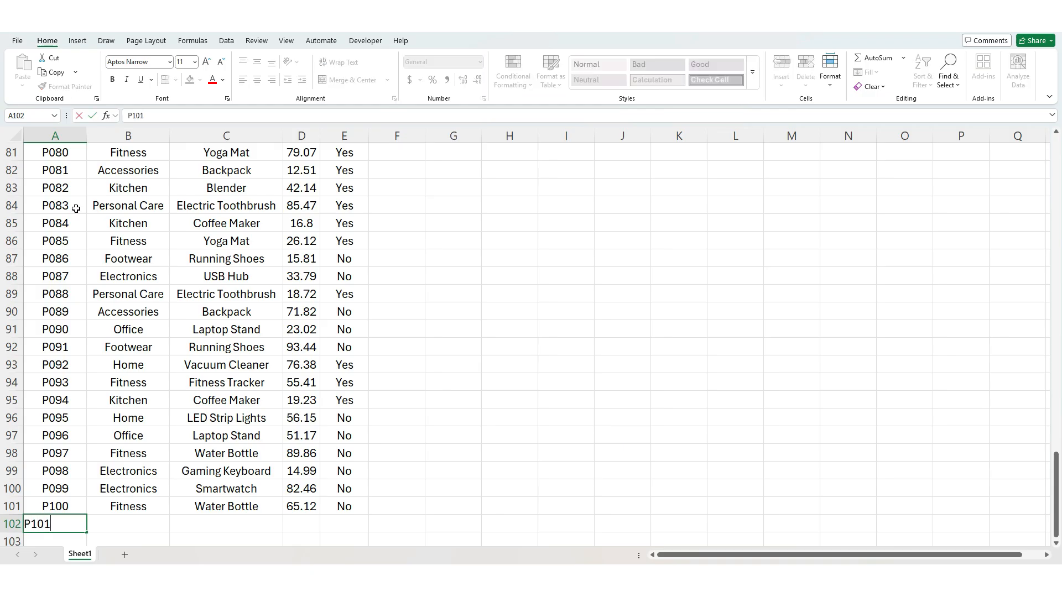
{"action": "key", "text": "Tab"}
{"action": "key", "text": "ctrl+d"}
{"action": "key", "text": "Tab"}
{"action": "key", "text": "ctrl+d"}
Set the new P101 row's price to 45 and copy its In Stock value down from the row above
{"action": "key", "text": "Tab"}
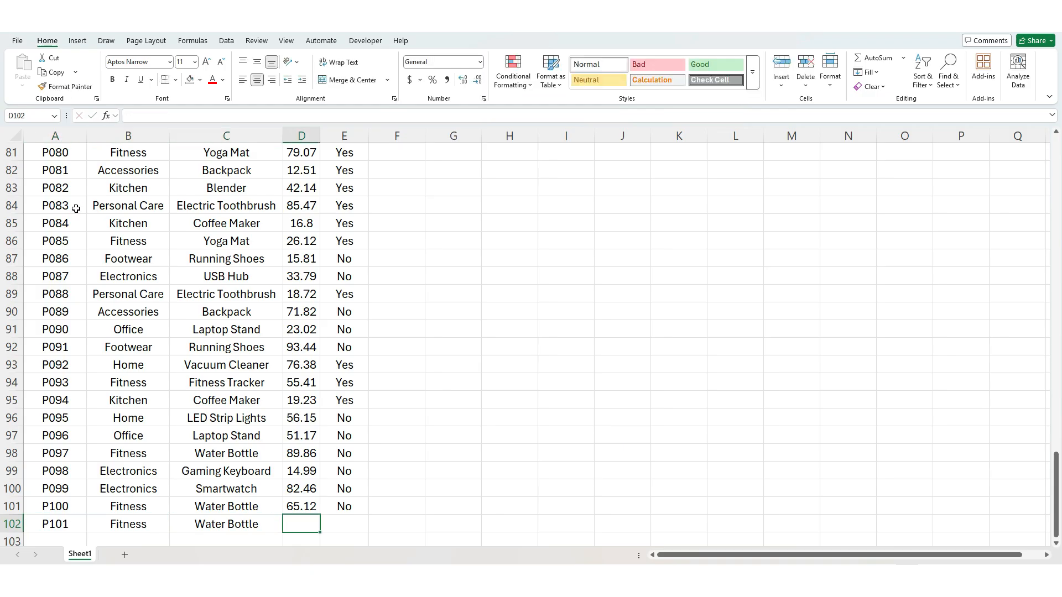
{"action": "key", "text": "ctrl+d"}
{"action": "key", "text": "Tab"}
{"action": "key", "text": "ctrl+d"}
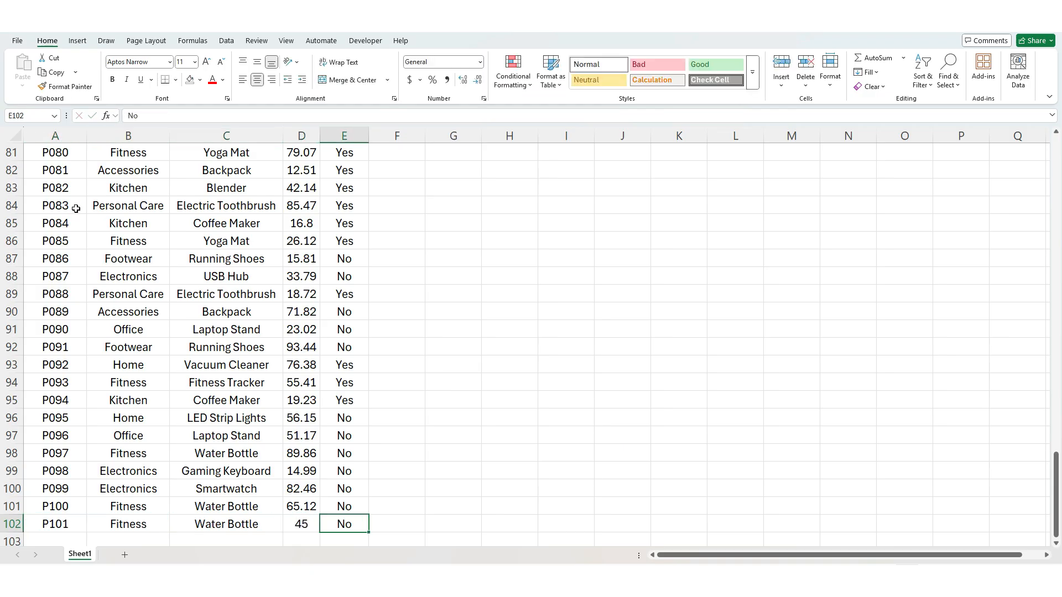
{"action": "key", "text": "shift+Tab"}
{"action": "type", "text": "45"}
{"action": "key", "text": "Tab"}
Change the lookup value in G2 to P101
{"action": "scroll", "coordinate": [76, 207], "scroll_direction": "up", "scroll_amount": 12}
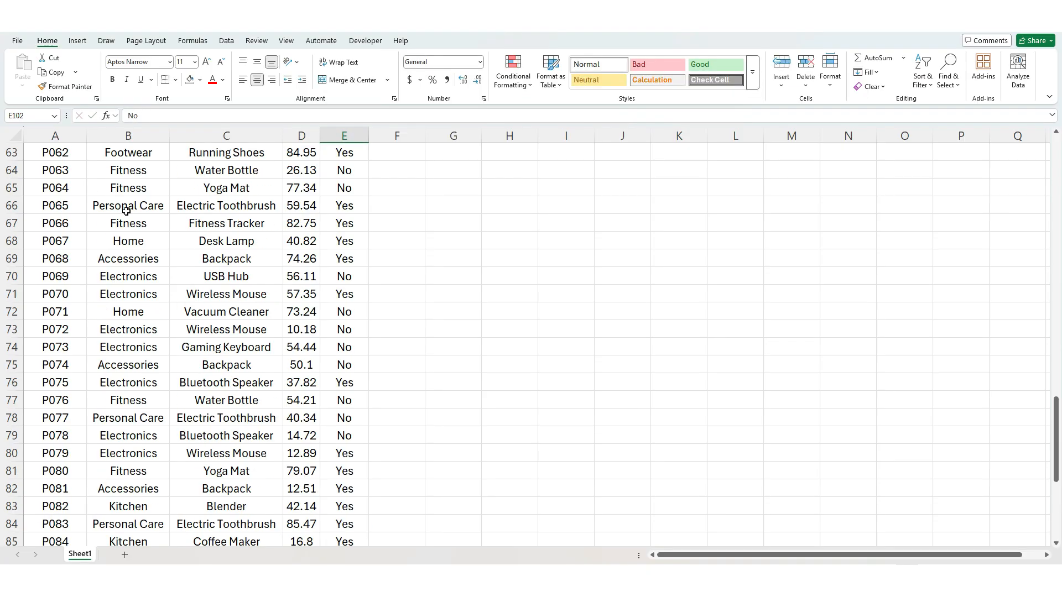
{"action": "scroll", "coordinate": [247, 267], "scroll_direction": "up", "scroll_amount": 15}
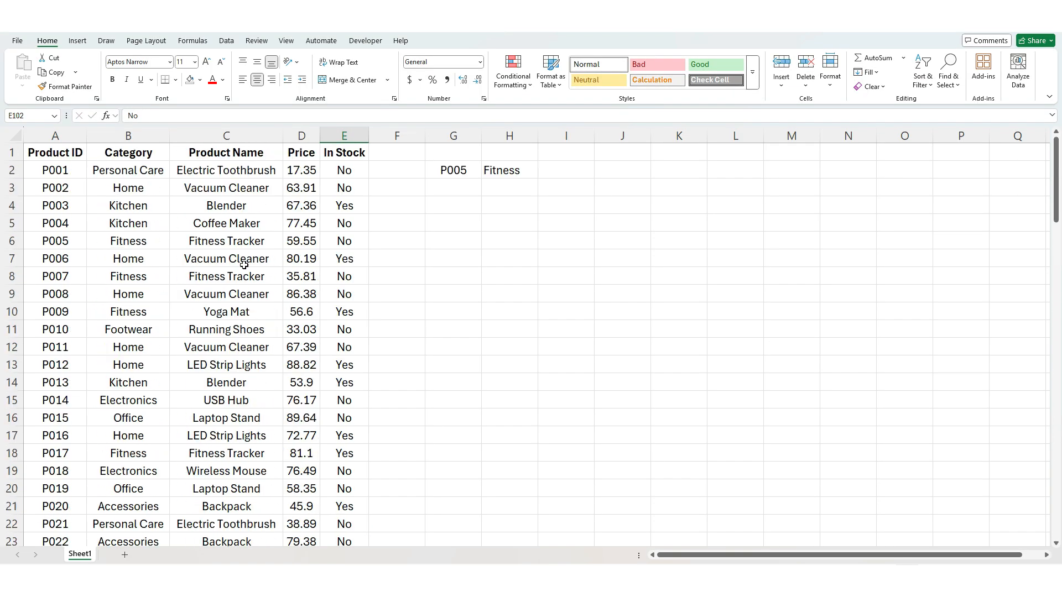
{"action": "left_click", "coordinate": [471, 173]}
{"action": "left_click", "coordinate": [154, 116]}
{"action": "key", "text": "BackSpace"}
{"action": "key", "text": "BackSpace"}
{"action": "key", "text": "BackSpace"}
{"action": "type", "text": "101"}
{"action": "key", "text": "Return"}
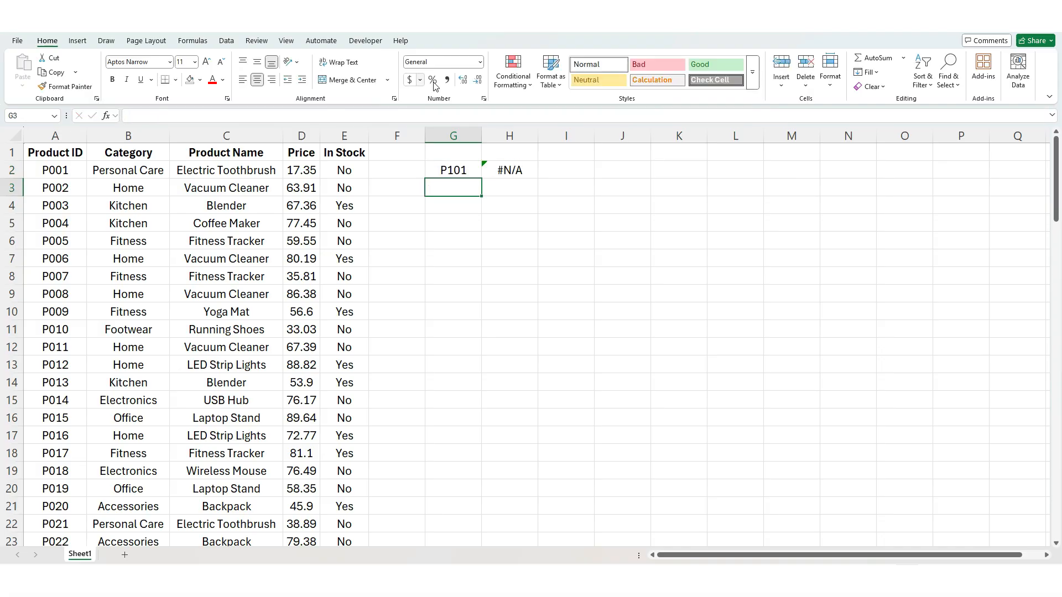
Extend the table range in H2's VLOOKUP formula to A1:E102, and undo the extension
{"action": "left_click", "coordinate": [495, 171]}
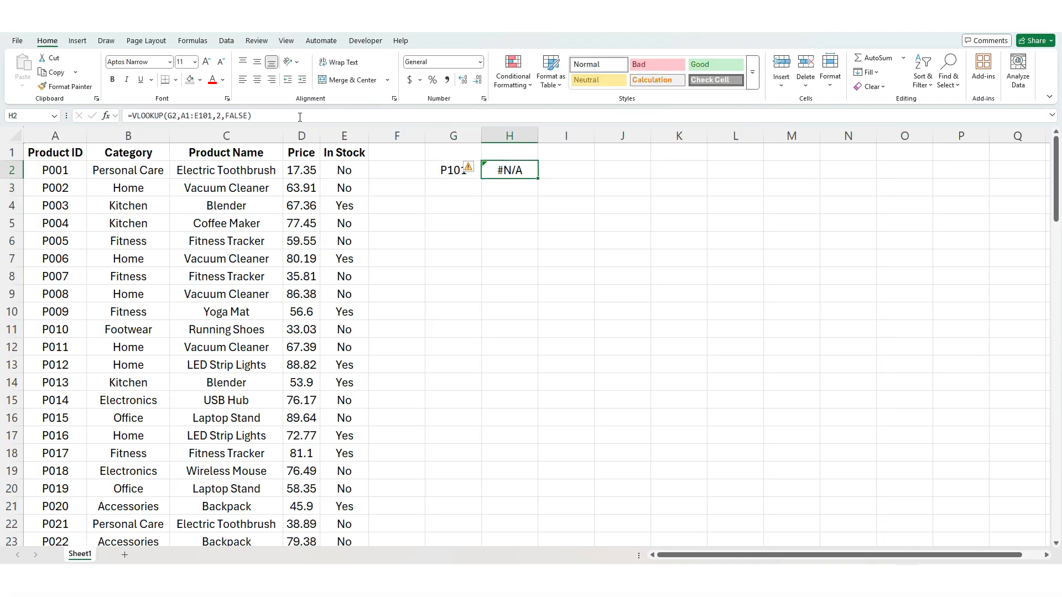
{"action": "key", "text": "F2"}
{"action": "scroll", "coordinate": [260, 298], "scroll_direction": "down", "scroll_amount": 20}
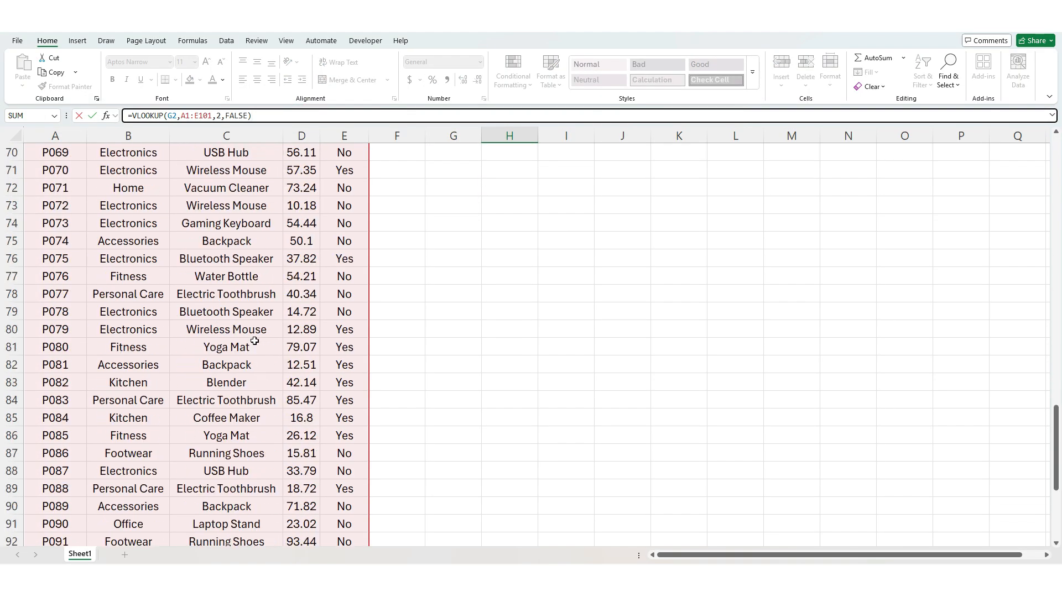
{"action": "scroll", "coordinate": [259, 336], "scroll_direction": "down", "scroll_amount": 3}
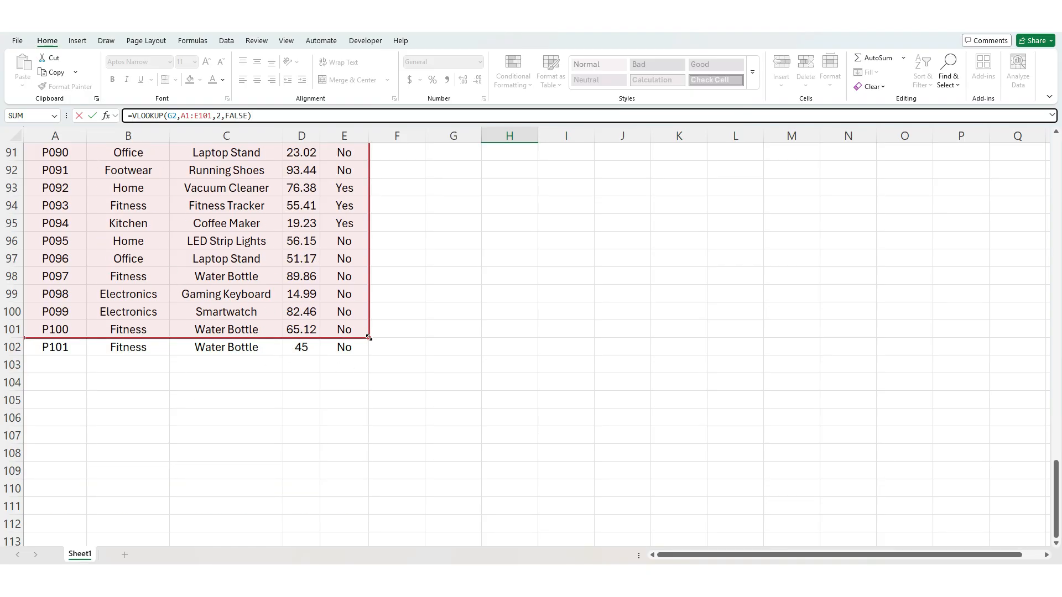
{"action": "left_click_drag", "start_coordinate": [369, 337], "coordinate": [369, 350]}
{"action": "scroll", "coordinate": [473, 287], "scroll_direction": "up", "scroll_amount": 20}
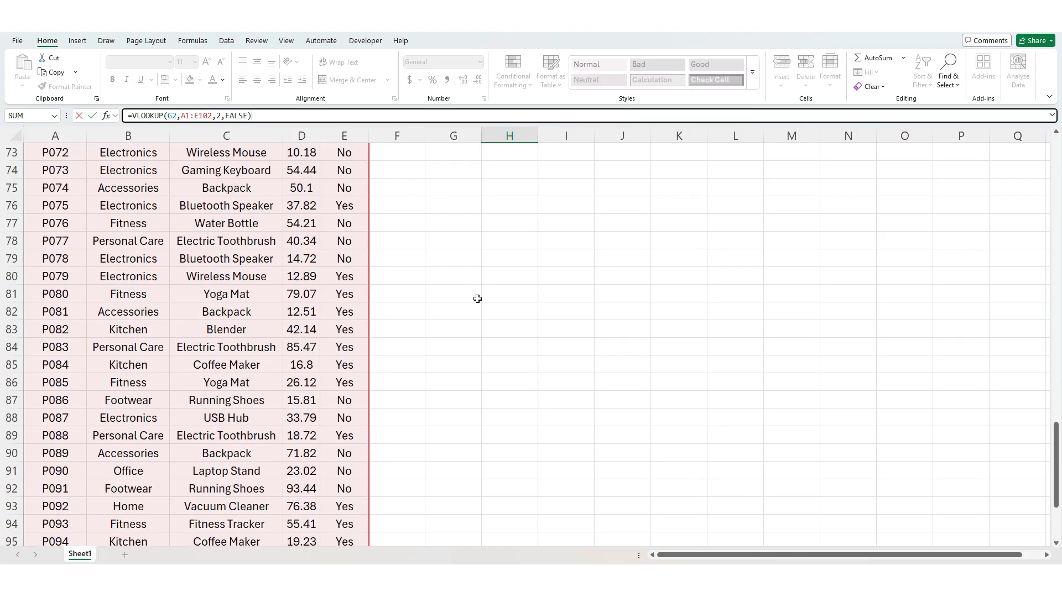
{"action": "key", "text": "Return"}
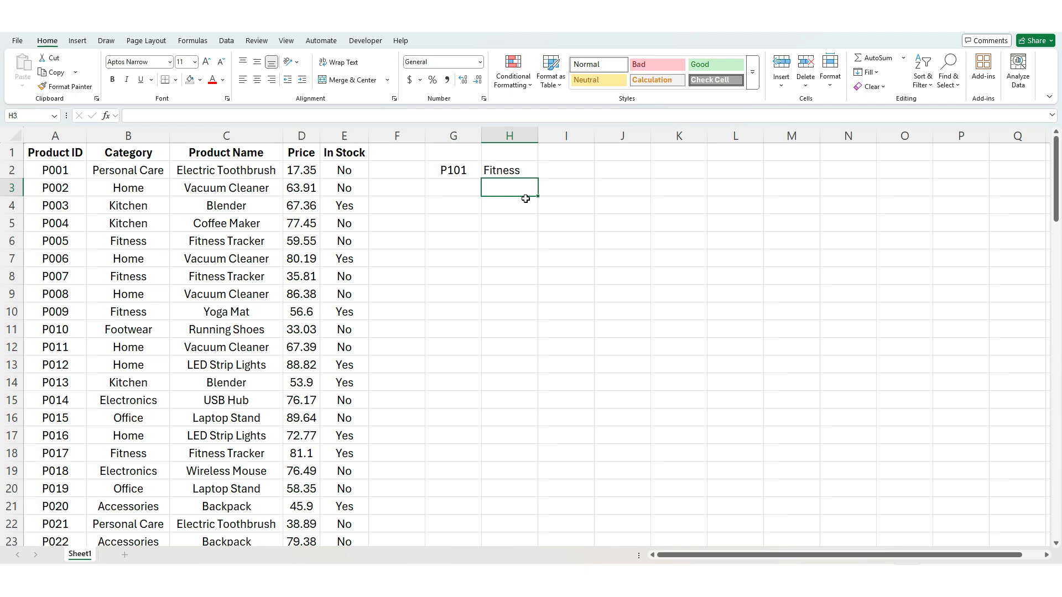
{"action": "key", "text": "ctrl+z"}
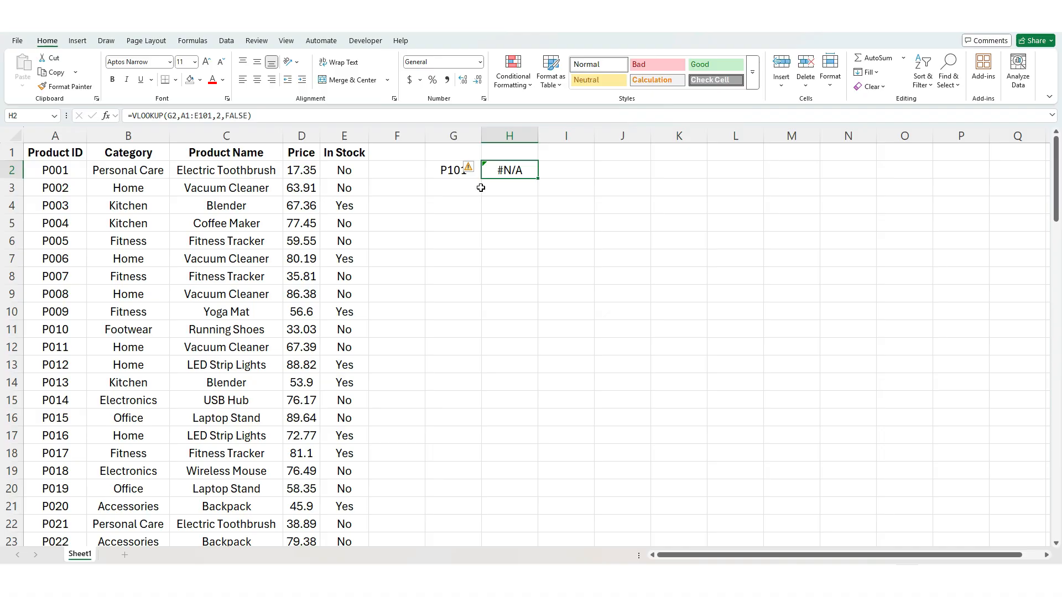
Change the table range in H2's VLOOKUP formula to the whole columns A:E
{"action": "left_click", "coordinate": [194, 115]}
{"action": "key", "text": "BackSpace"}
{"action": "left_click", "coordinate": [207, 115]}
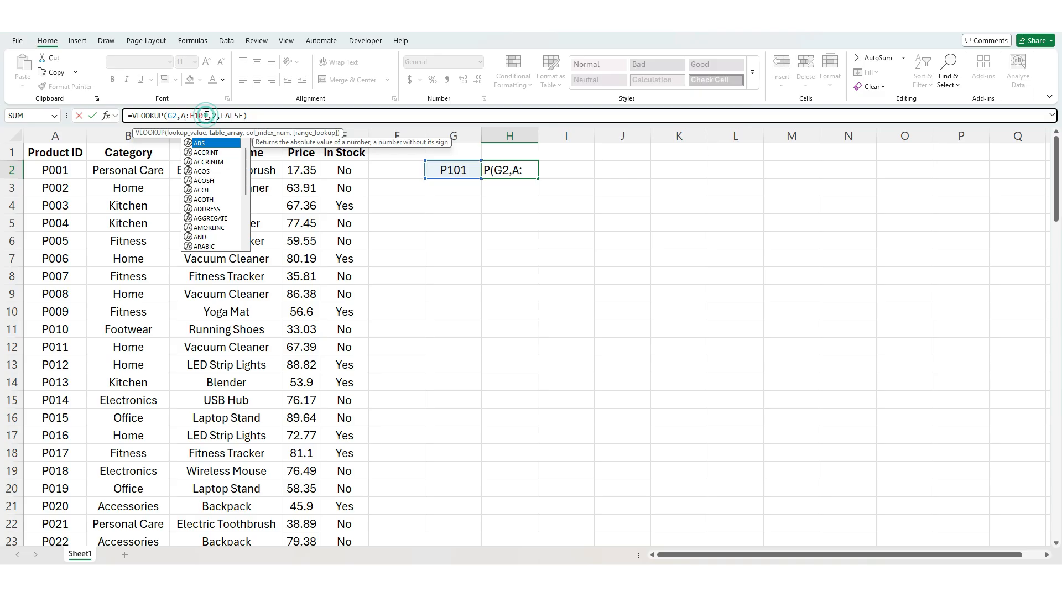
{"action": "key", "text": "BackSpace"}
{"action": "key", "text": "BackSpace"}
{"action": "key", "text": "BackSpace"}
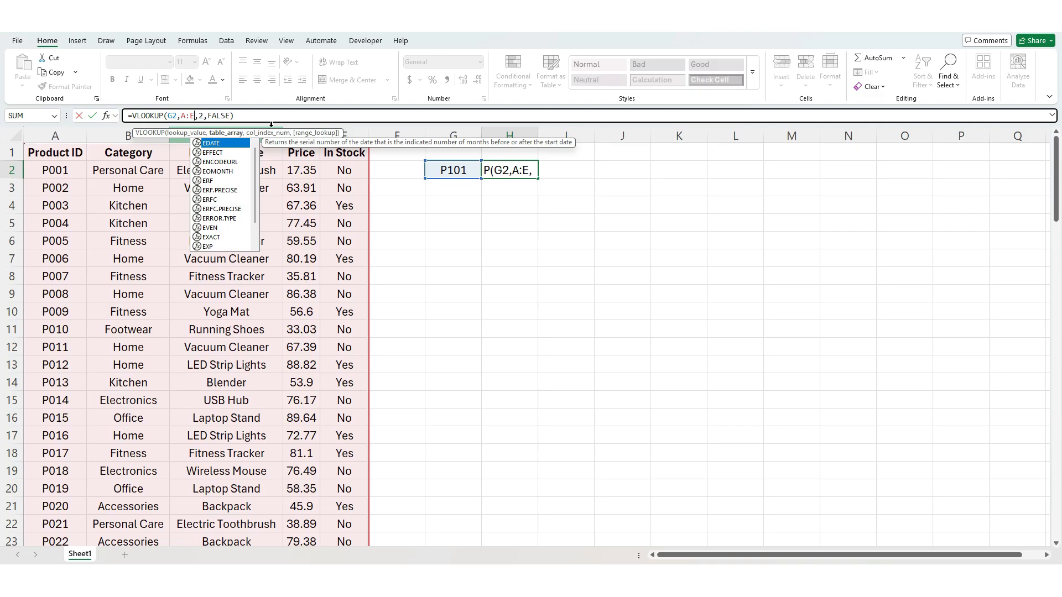
{"action": "key", "text": "Return"}
{"action": "key", "text": "Up"}
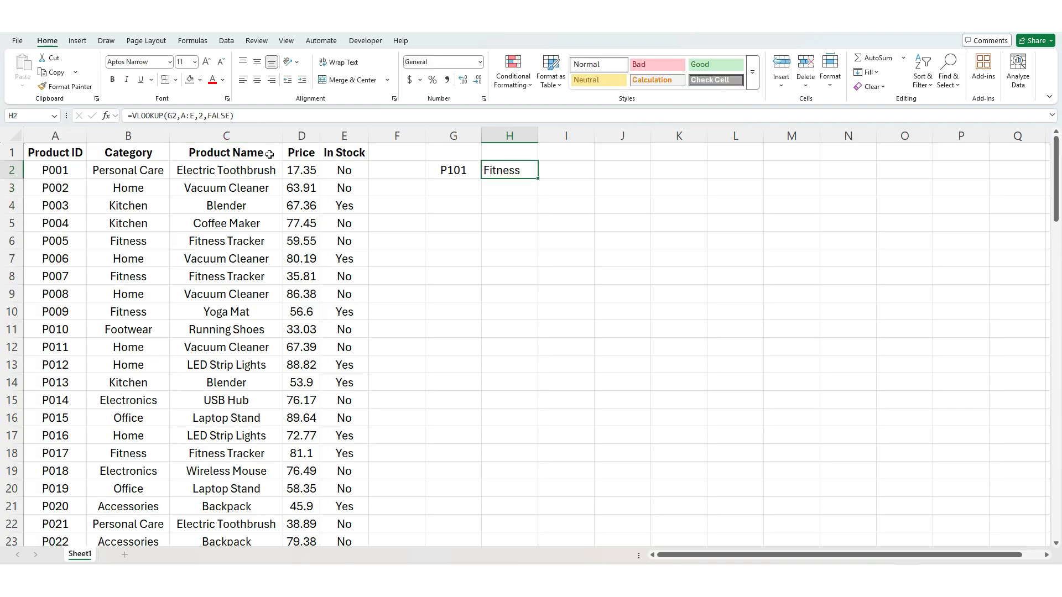
Convert the product data range A1:E102 into a table with headers
{"action": "left_click", "coordinate": [267, 185]}
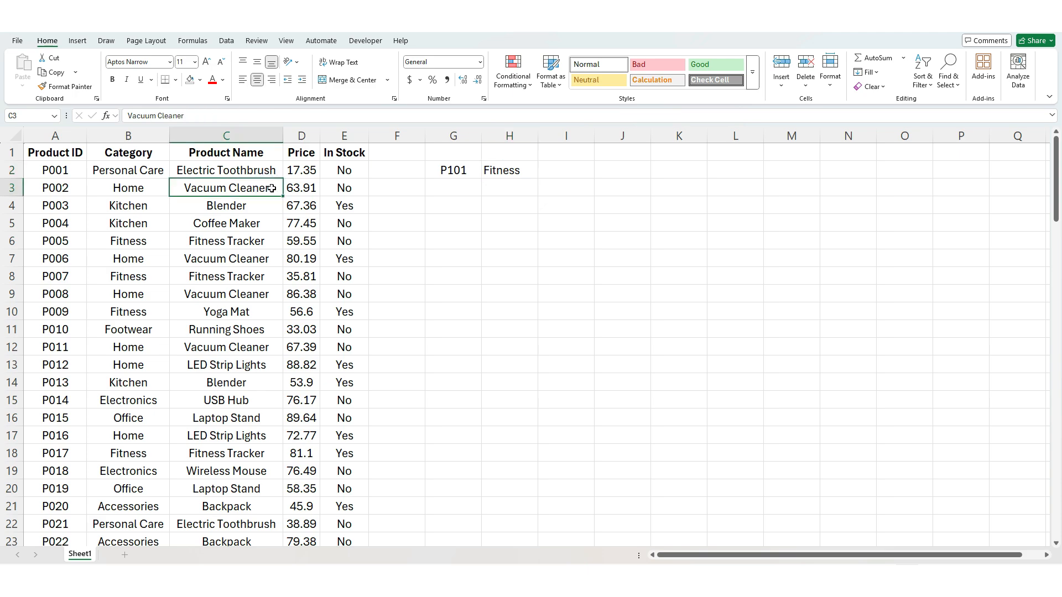
{"action": "left_click", "coordinate": [77, 42]}
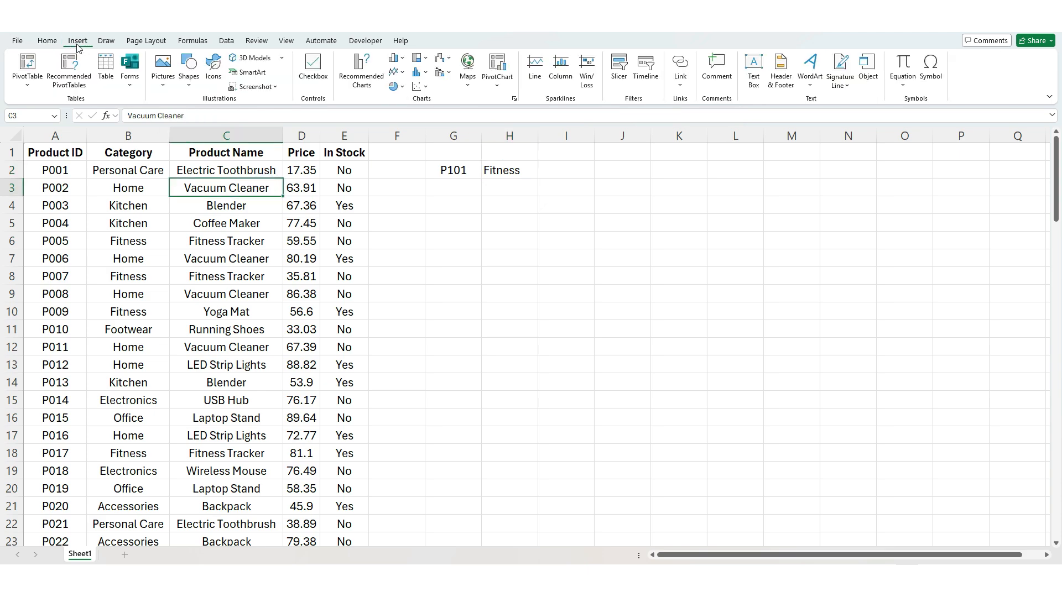
{"action": "left_click", "coordinate": [105, 68]}
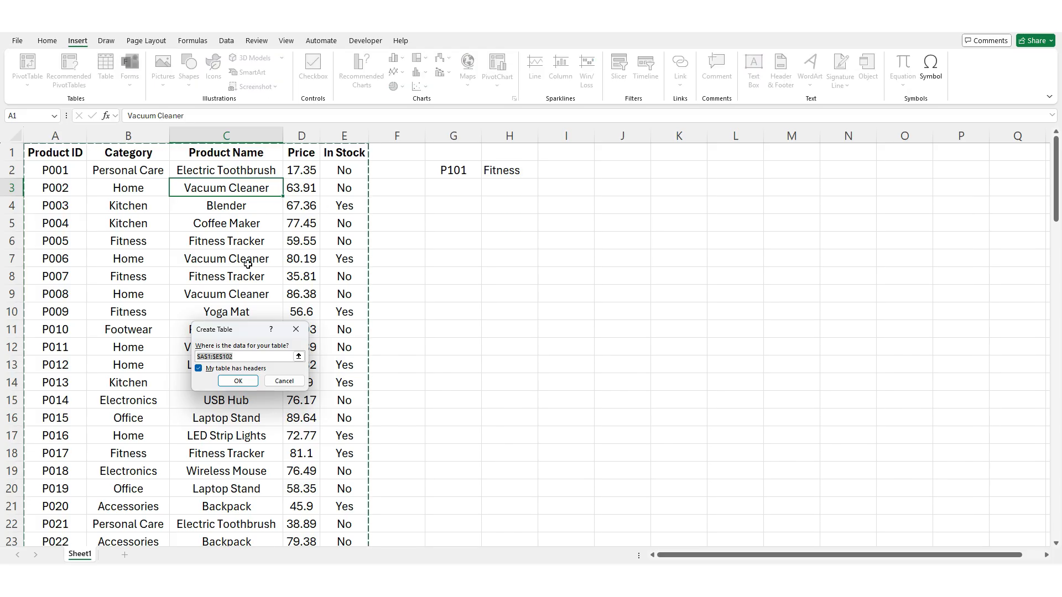
{"action": "left_click", "coordinate": [240, 383]}
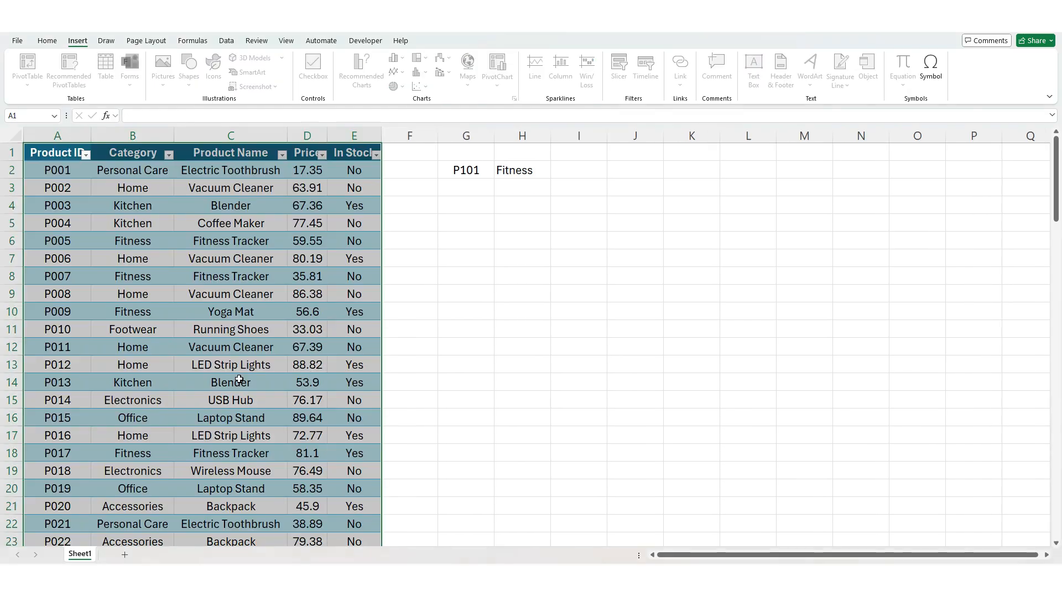
Apply the None style to the product table and auto-fit the width of the Price column
{"action": "left_click", "coordinate": [357, 258]}
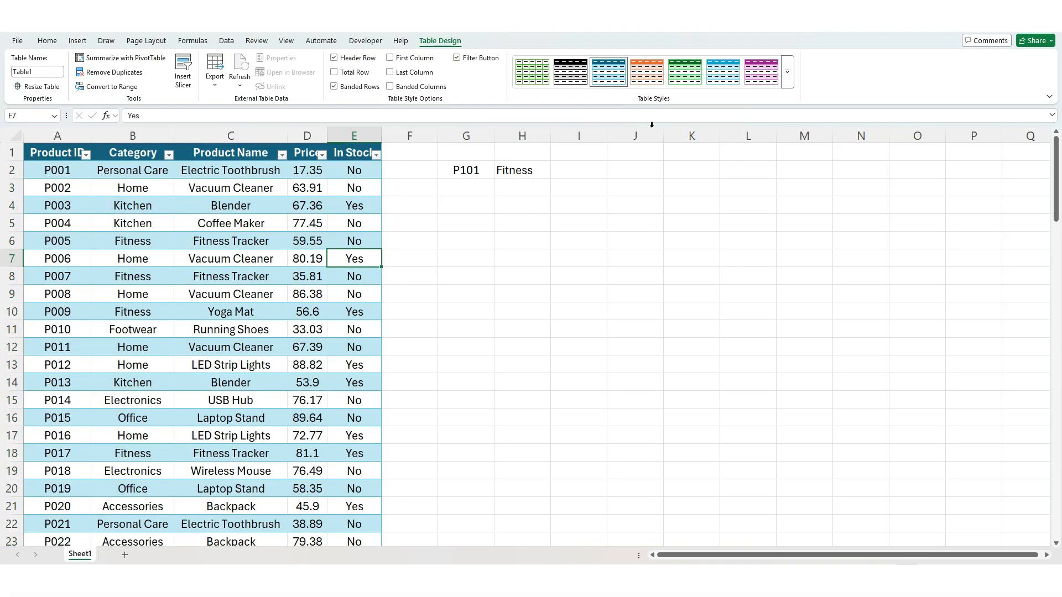
{"action": "left_click", "coordinate": [787, 72]}
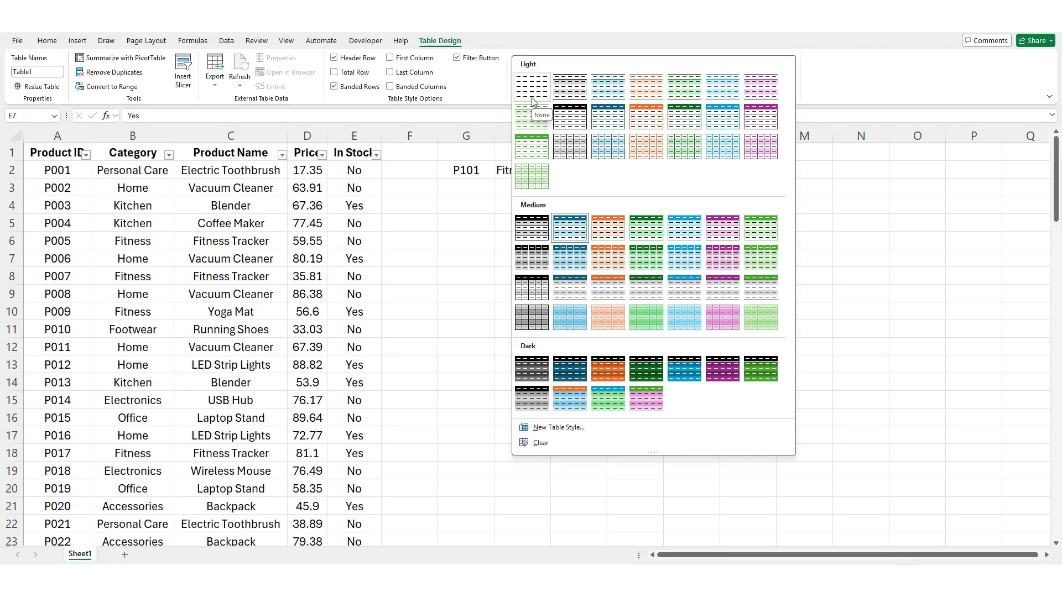
{"action": "left_click", "coordinate": [319, 232]}
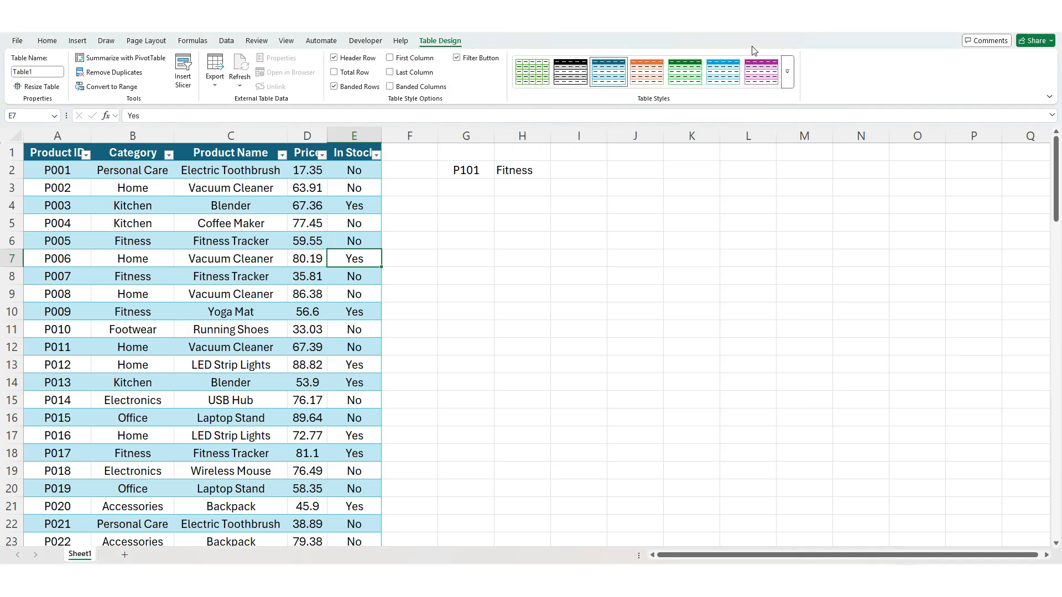
{"action": "left_click", "coordinate": [787, 70]}
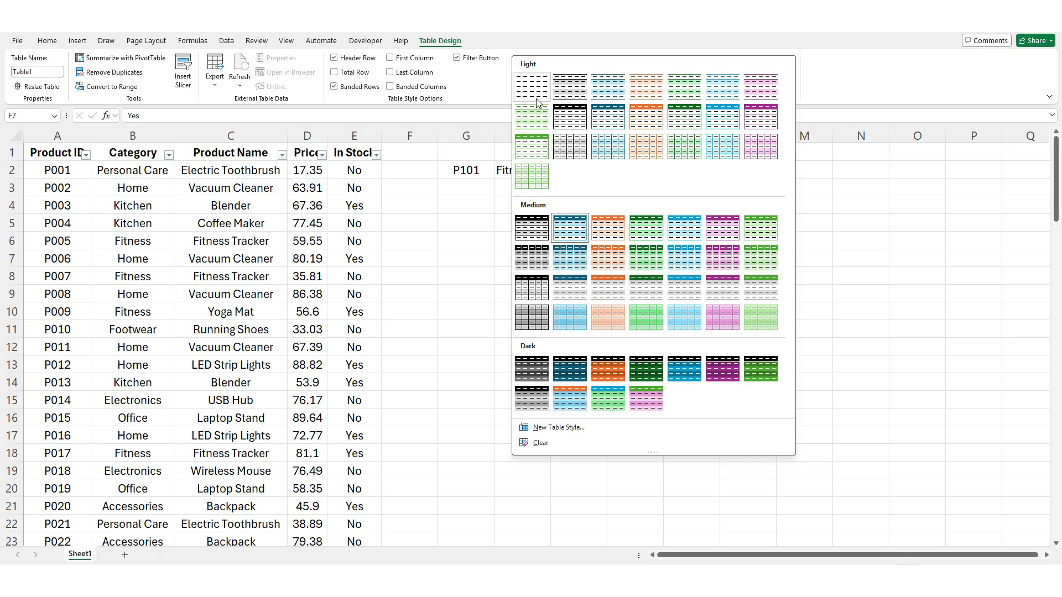
{"action": "left_click", "coordinate": [536, 98]}
{"action": "left_click", "coordinate": [353, 314]}
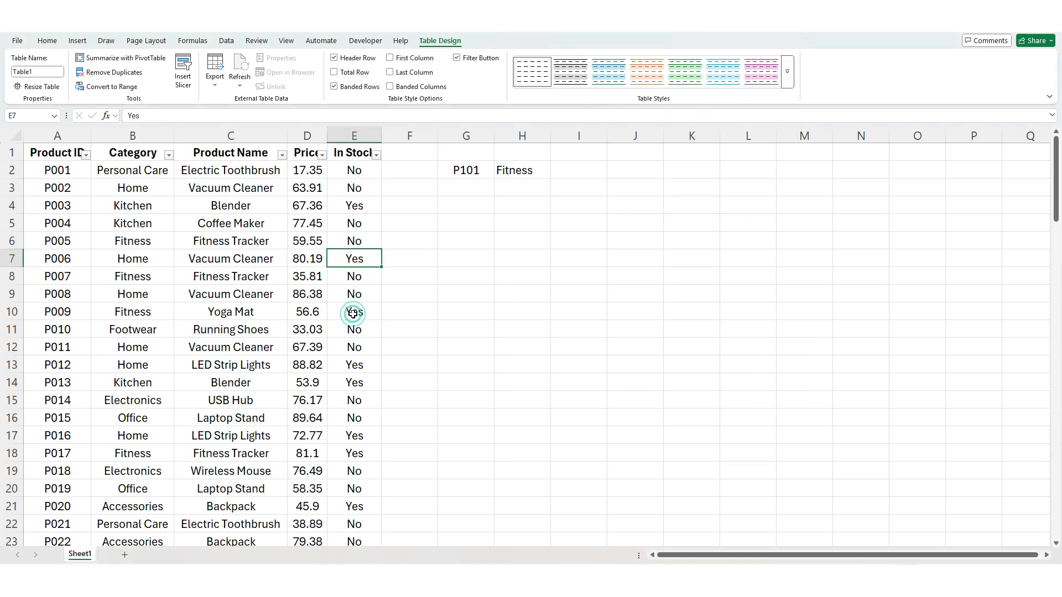
{"action": "double_click", "coordinate": [327, 136]}
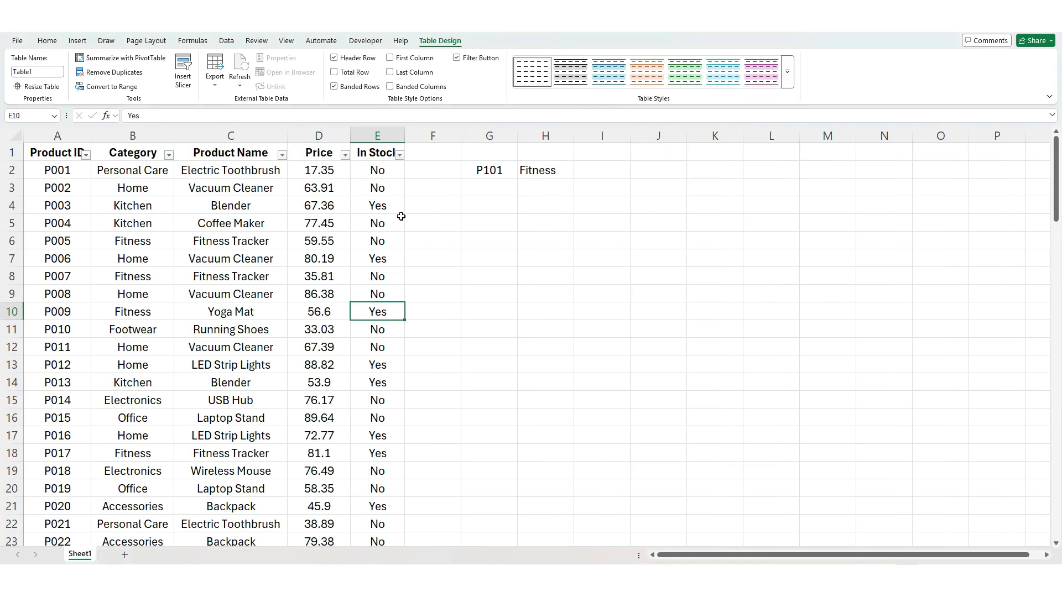
Compare the table design options offered for a cell outside the product table and for a cell inside it
{"action": "left_click", "coordinate": [553, 224]}
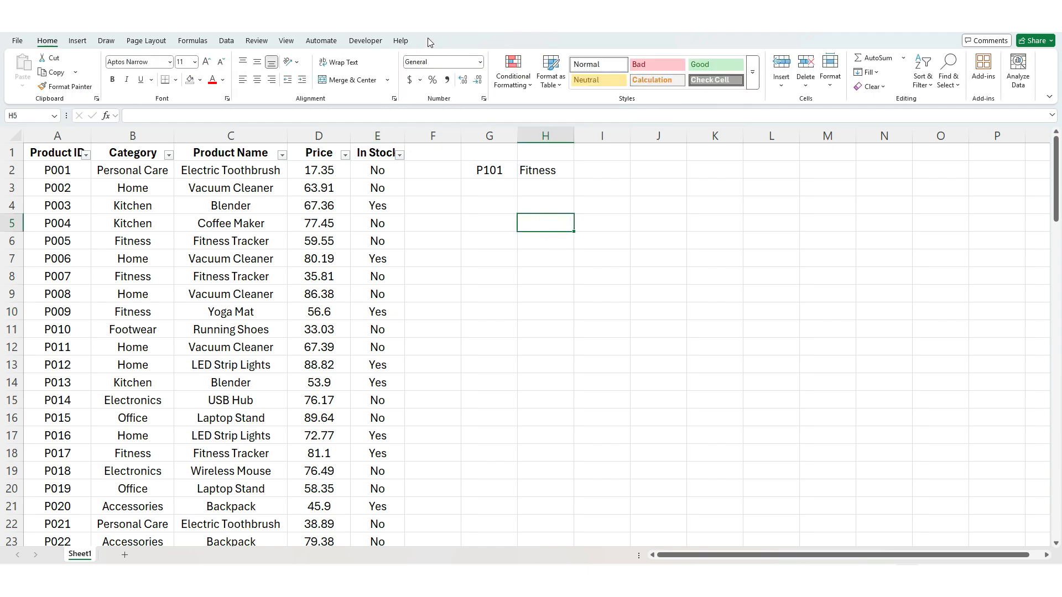
{"action": "left_click", "coordinate": [304, 203]}
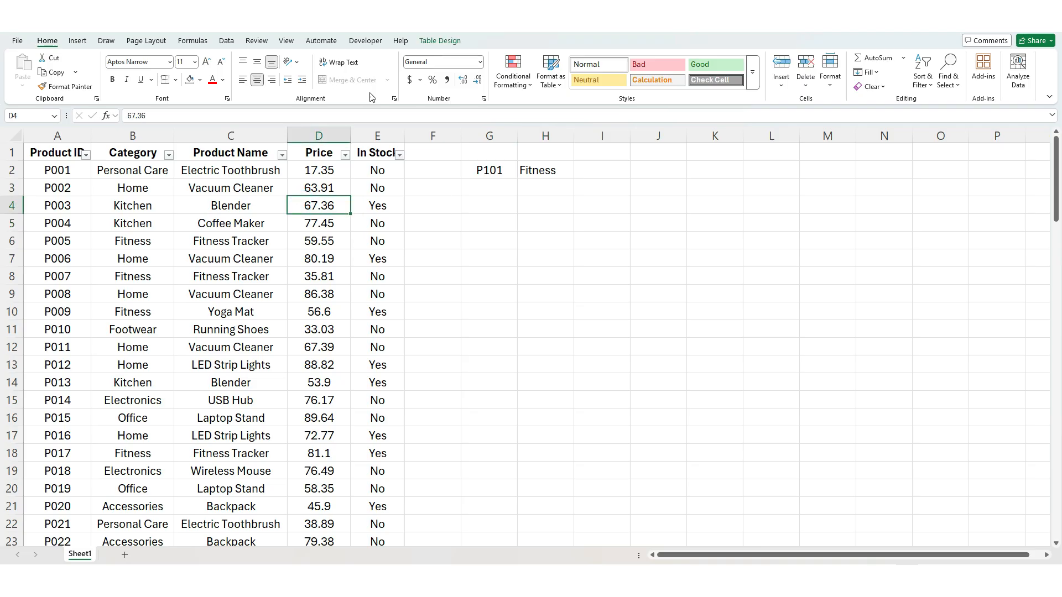
{"action": "left_click", "coordinate": [440, 41]}
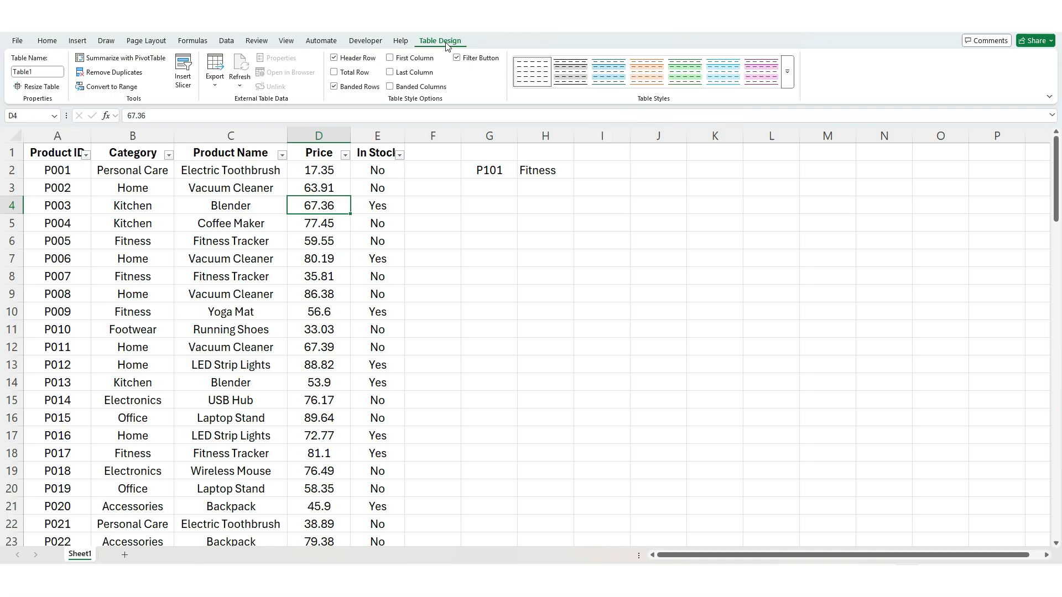
{"action": "left_click", "coordinate": [47, 41]}
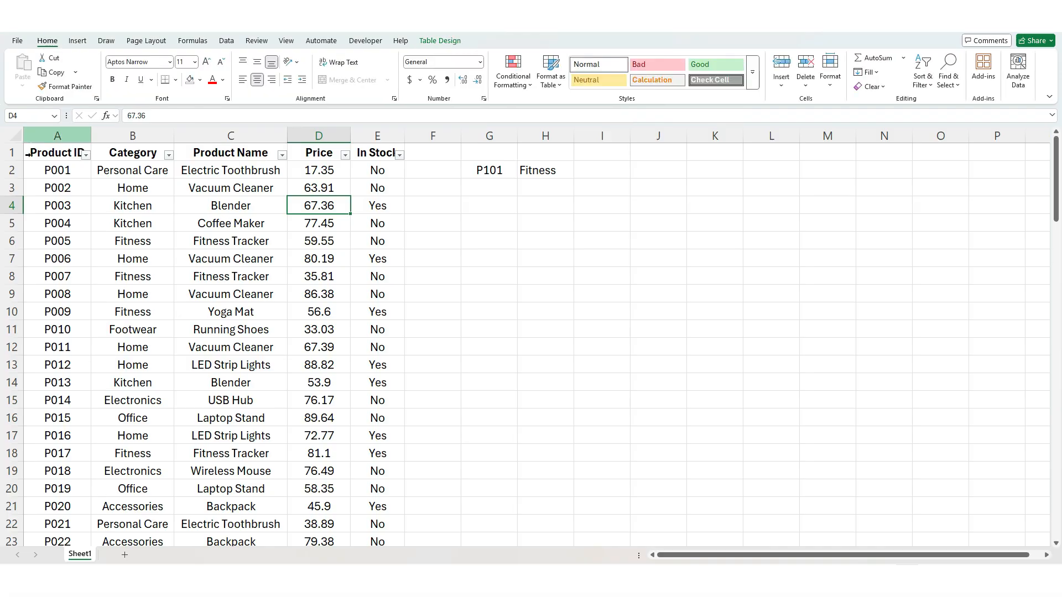
Add product P102 in row 103 below the table: Electronics, Laptop Stand, price 25, with In Stock filled down from the row above
{"action": "left_click", "coordinate": [44, 181]}
{"action": "key", "text": "ctrl+Down"}
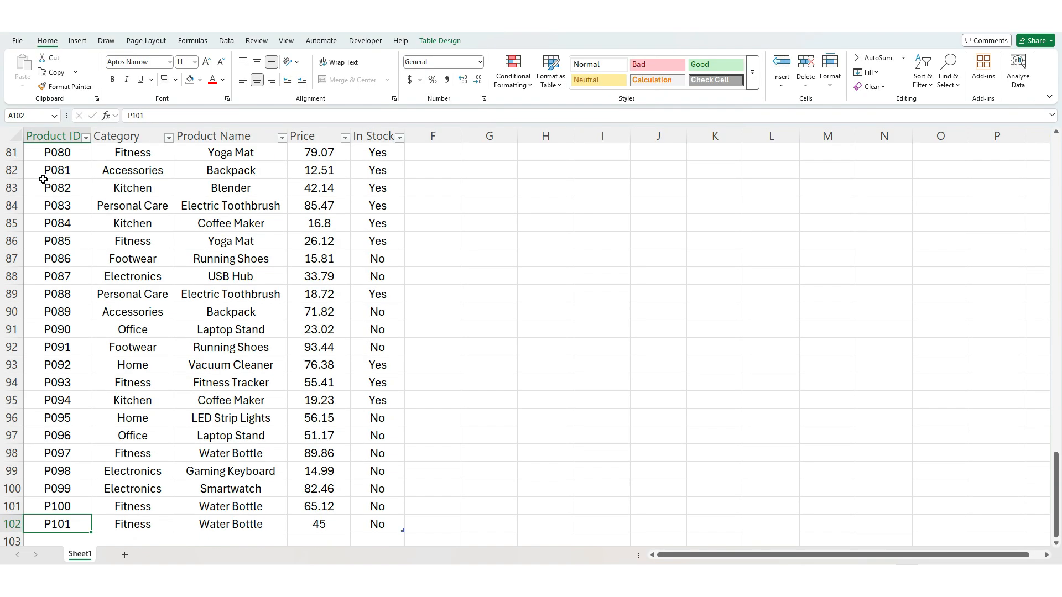
{"action": "scroll", "coordinate": [120, 239], "scroll_direction": "down", "scroll_amount": 1}
{"action": "key", "text": "Down"}
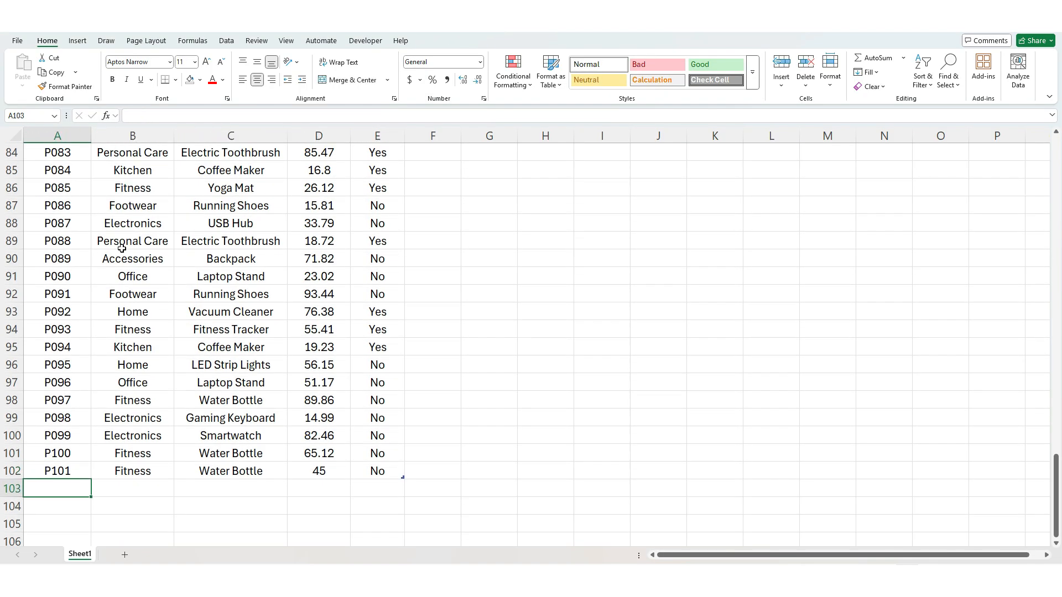
{"action": "type", "text": "P102"}
{"action": "key", "text": "Tab"}
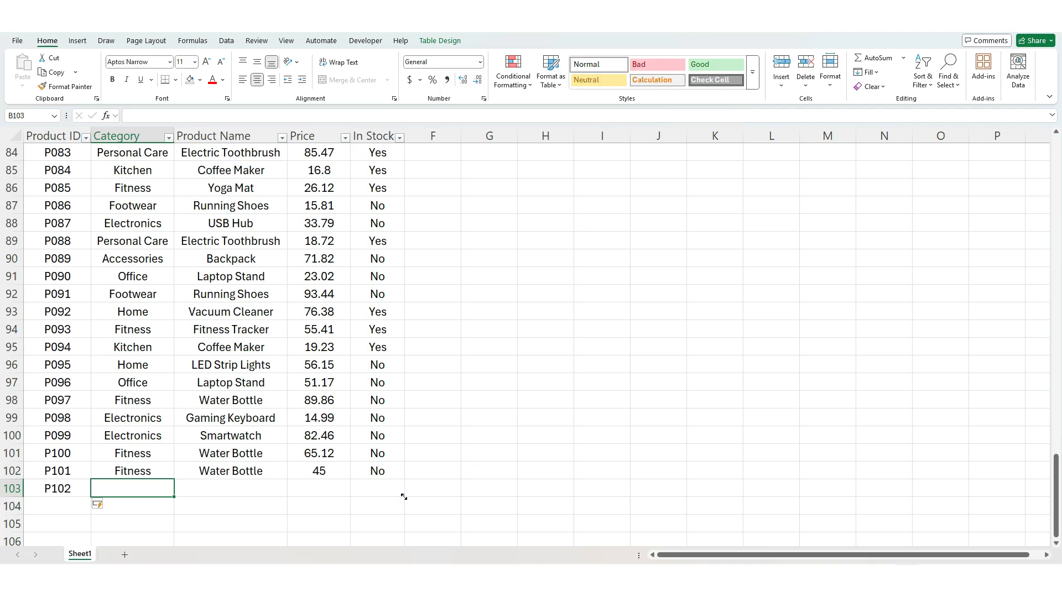
{"action": "type", "text": "Electronics"}
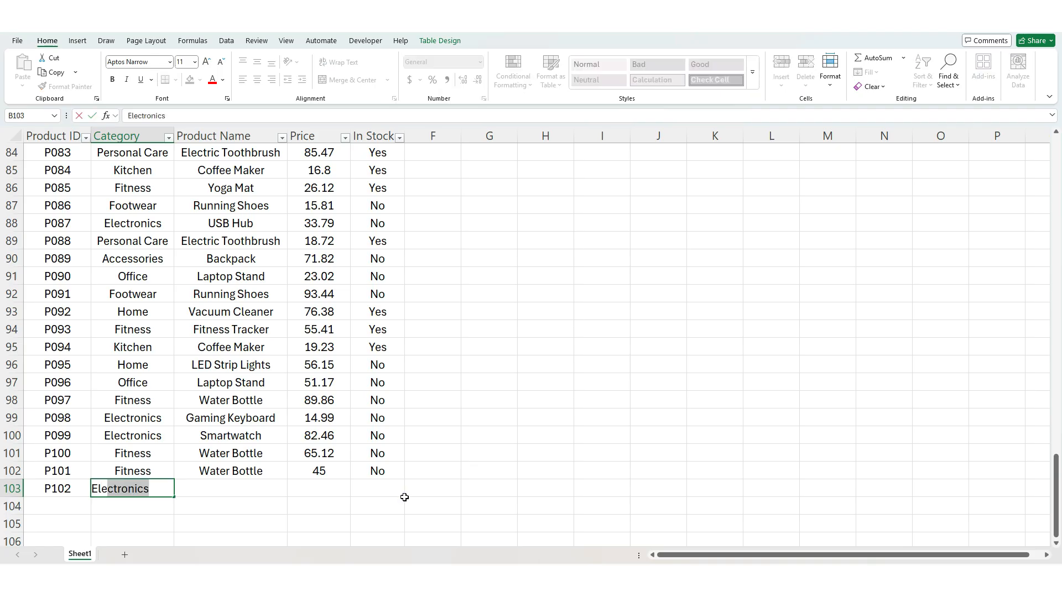
{"action": "key", "text": "Tab"}
{"action": "type", "text": "Laptop"}
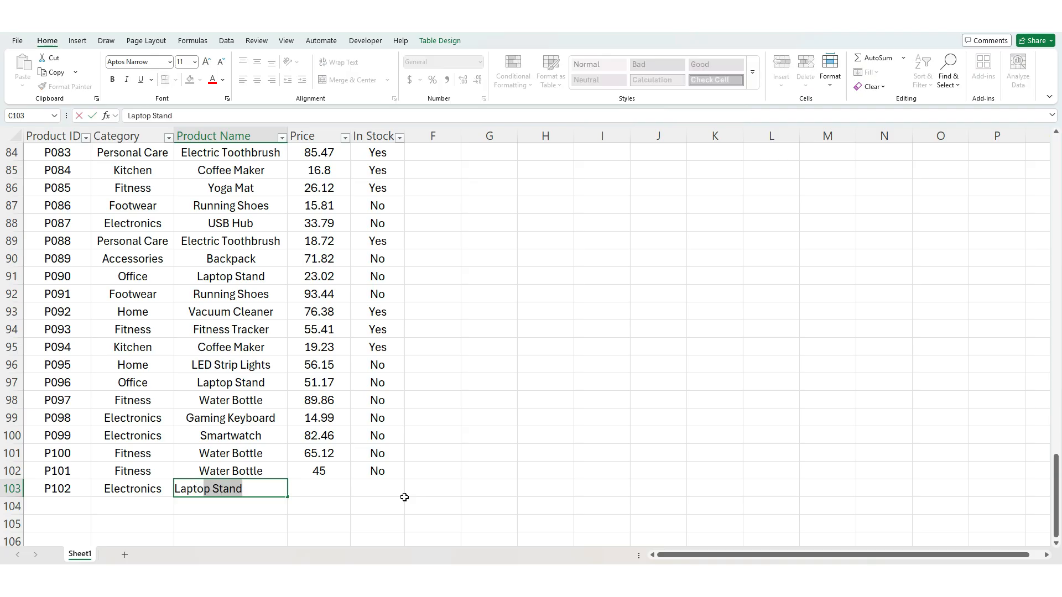
{"action": "key", "text": "Tab"}
{"action": "type", "text": "25"}
{"action": "key", "text": "Tab"}
{"action": "key", "text": "ctrl+d"}
Change the lookup product ID in G2 to P102
{"action": "scroll", "coordinate": [671, 251], "scroll_direction": "up", "scroll_amount": 7}
{"action": "scroll", "coordinate": [671, 251], "scroll_direction": "up", "scroll_amount": 20}
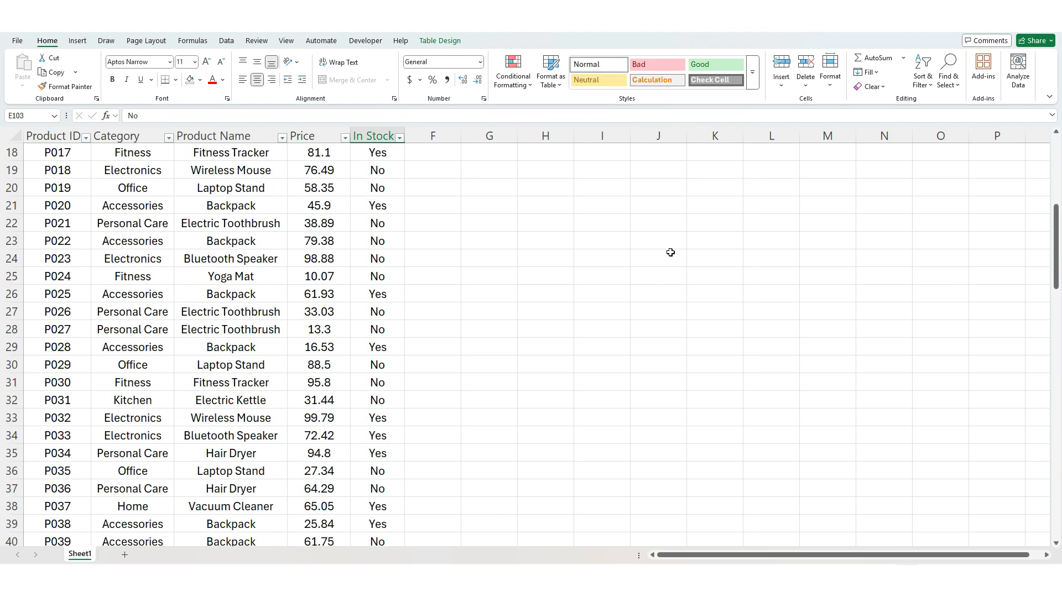
{"action": "left_click", "coordinate": [512, 171]}
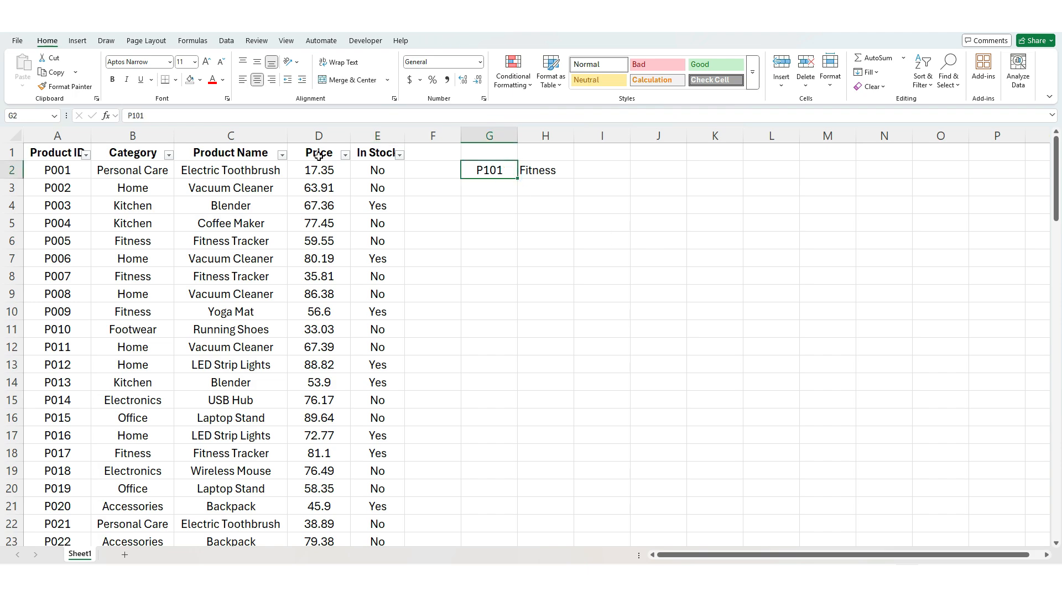
{"action": "left_click", "coordinate": [259, 117]}
{"action": "type", "text": "2"}
{"action": "key", "text": "Return"}
Replace the A:E range in H2's VLOOKUP formula with the product table reference Table1
{"action": "key", "text": "Up"}
{"action": "key", "text": "Right"}
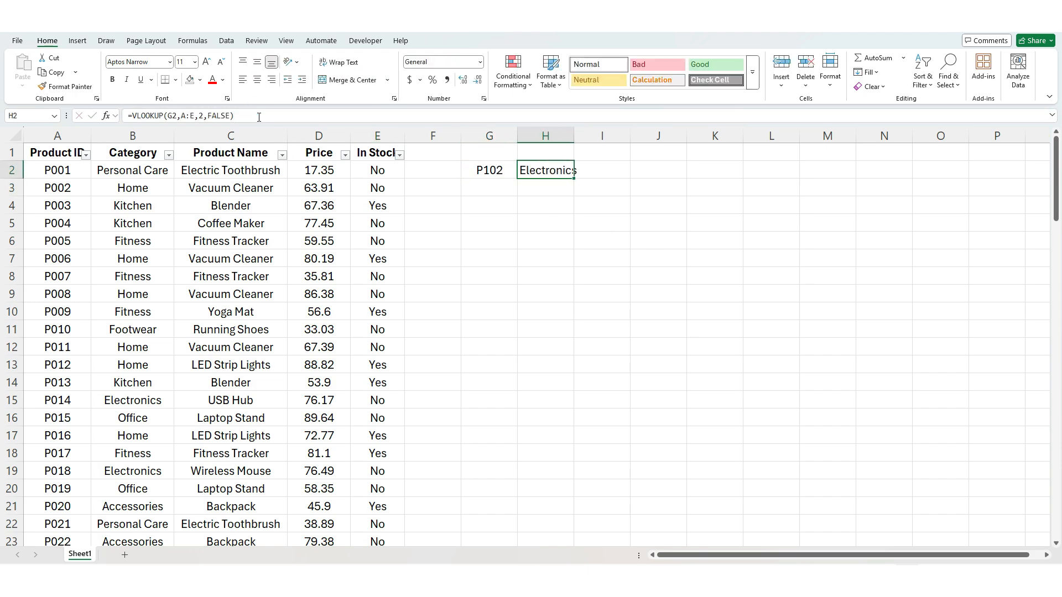
{"action": "left_click", "coordinate": [193, 112]}
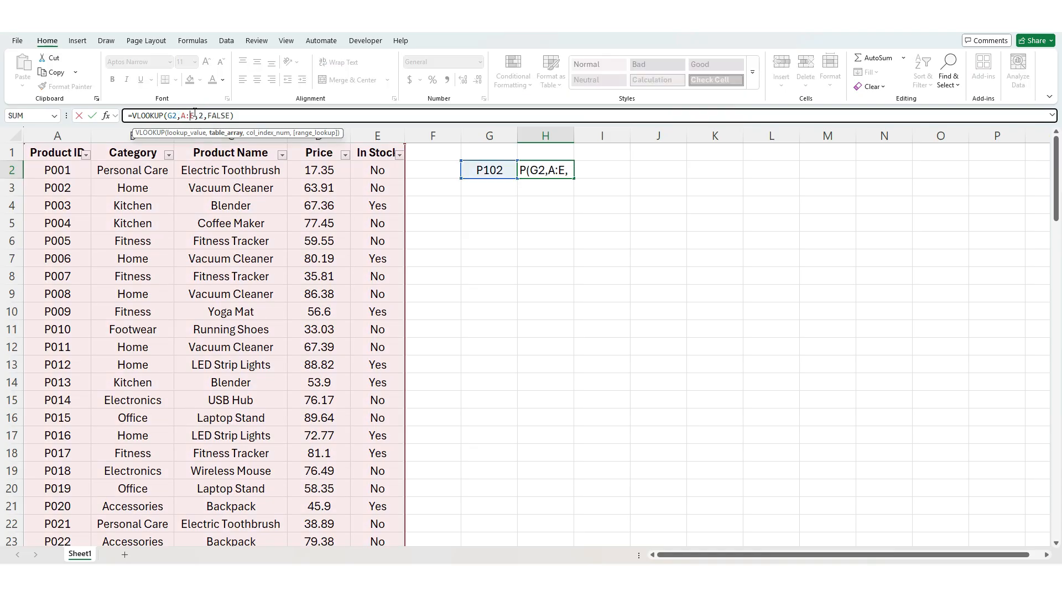
{"action": "key", "text": "BackSpace"}
{"action": "key", "text": "BackSpace"}
{"action": "key", "text": "BackSpace"}
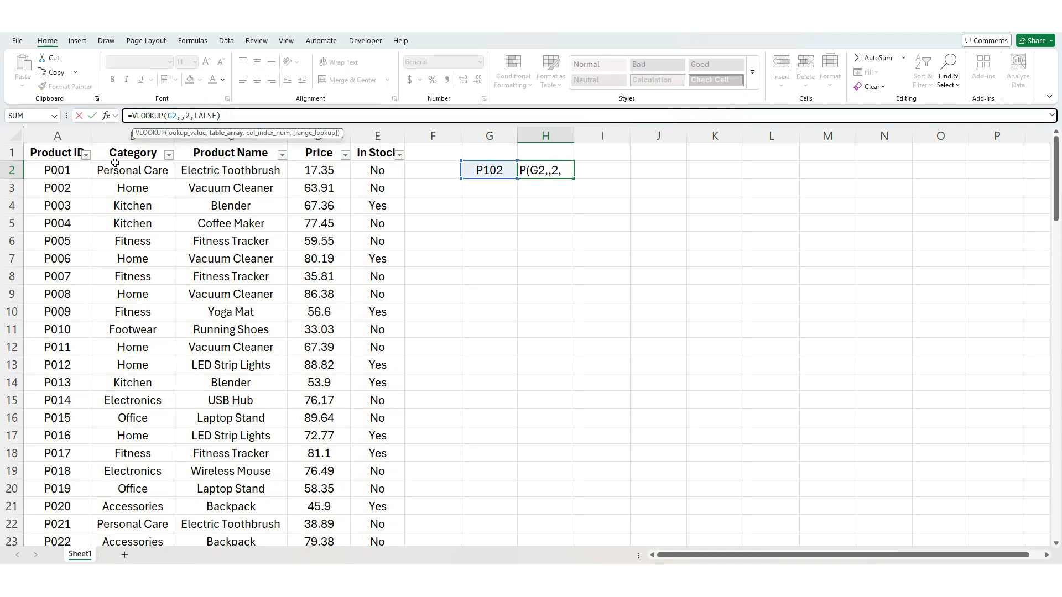
{"action": "left_click_drag", "start_coordinate": [71, 145], "coordinate": [366, 147]}
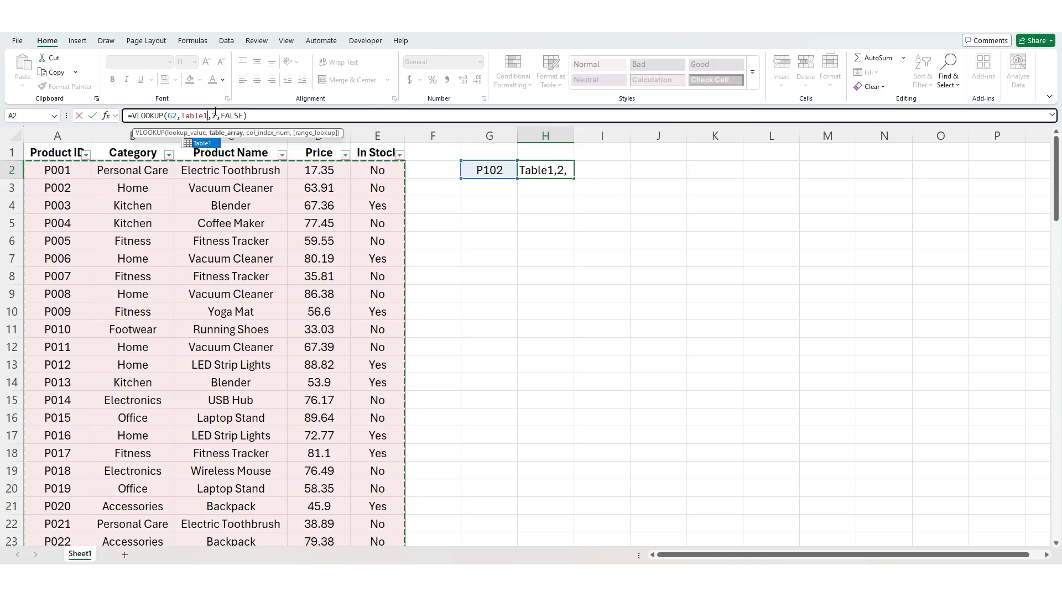
{"action": "key", "text": "Return"}
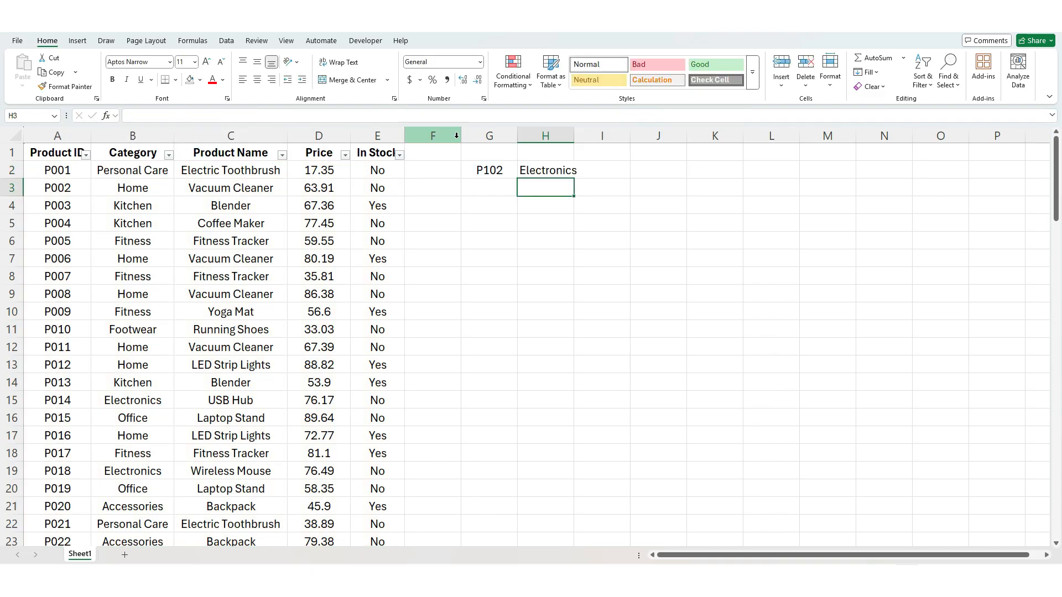
Widen column H slightly to fit its text and inspect how far the formula's Table1 reference extends
{"action": "left_click", "coordinate": [559, 168]}
{"action": "left_click_drag", "start_coordinate": [577, 133], "coordinate": [585, 132]}
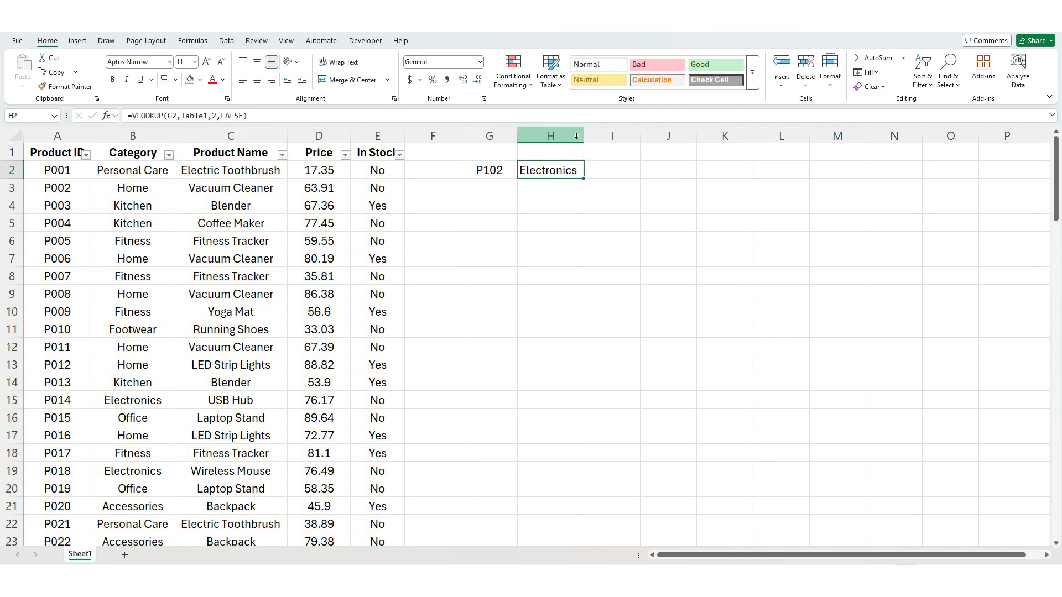
{"action": "left_click", "coordinate": [260, 114]}
{"action": "scroll", "coordinate": [132, 382], "scroll_direction": "down", "scroll_amount": 20}
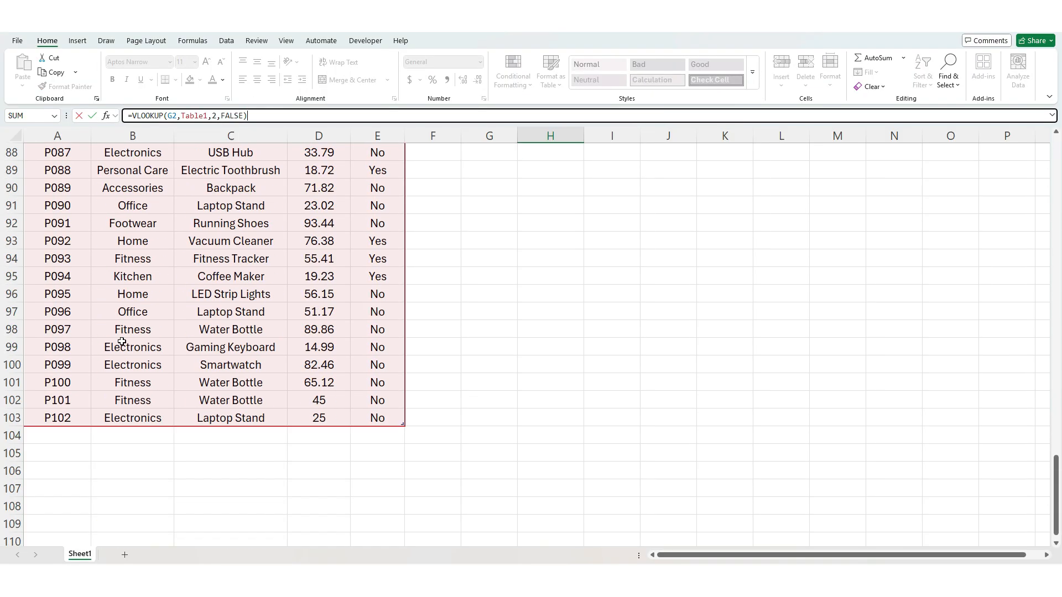
Add product P103 in row 104, copying its category, name, price and stock values from P099 in B100:E100
{"action": "left_click", "coordinate": [67, 278]}
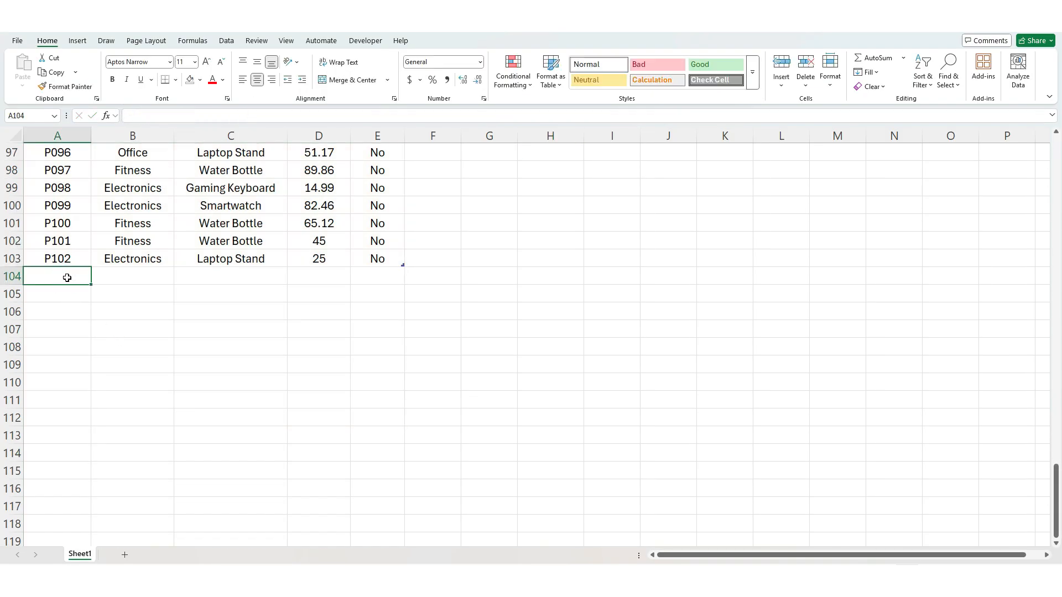
{"action": "type", "text": "P103"}
{"action": "key", "text": "Tab"}
{"action": "left_click_drag", "start_coordinate": [145, 209], "coordinate": [365, 205]}
{"action": "key", "text": "ctrl+c"}
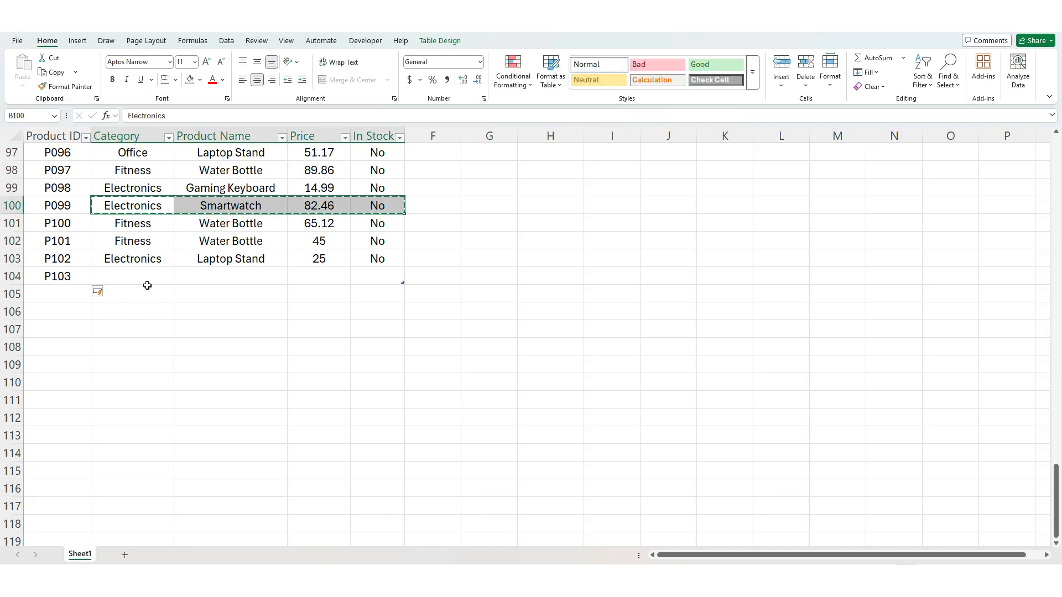
{"action": "left_click", "coordinate": [142, 276]}
{"action": "key", "text": "ctrl+v"}
{"action": "key", "text": "Escape"}
{"action": "left_click", "coordinate": [413, 279]}
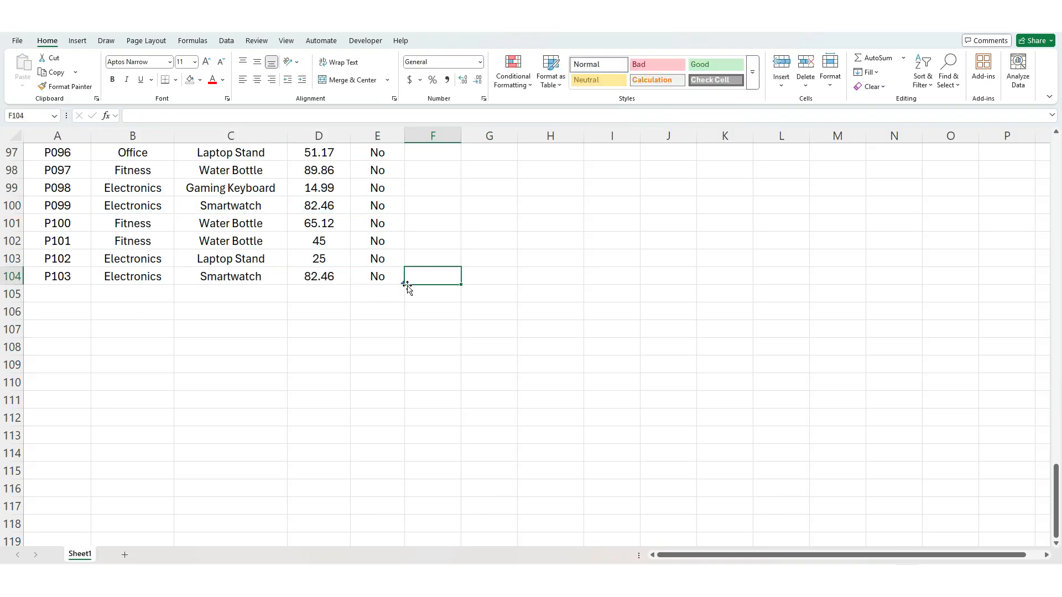
Change the lookup product ID in G2 to P103
{"action": "scroll", "coordinate": [489, 234], "scroll_direction": "up", "scroll_amount": 20}
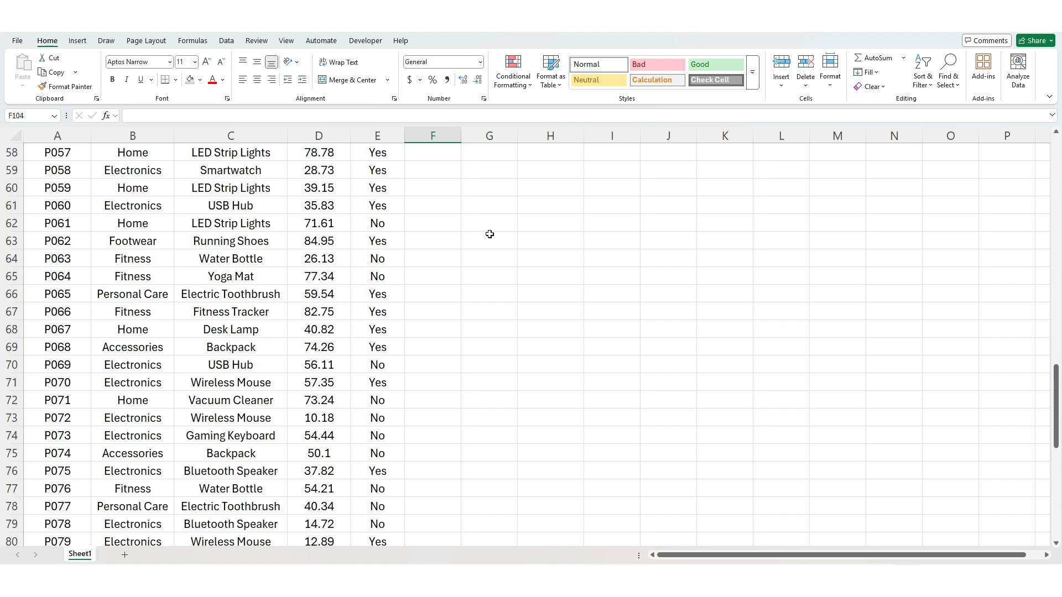
{"action": "left_click", "coordinate": [487, 170]}
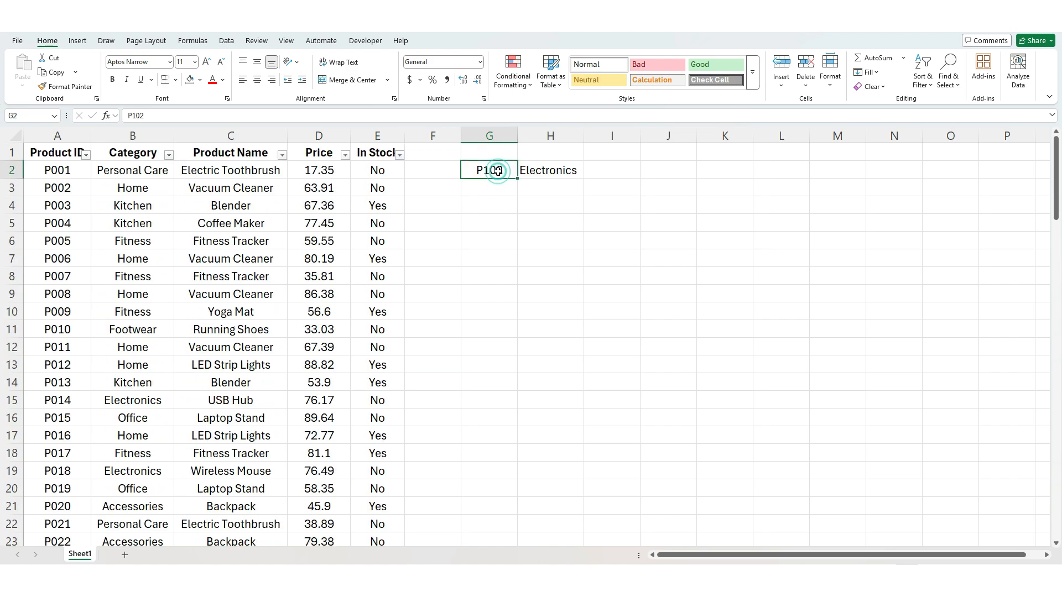
{"action": "left_click", "coordinate": [373, 116]}
{"action": "key", "text": "BackSpace"}
{"action": "type", "text": "3"}
{"action": "key", "text": "Return"}
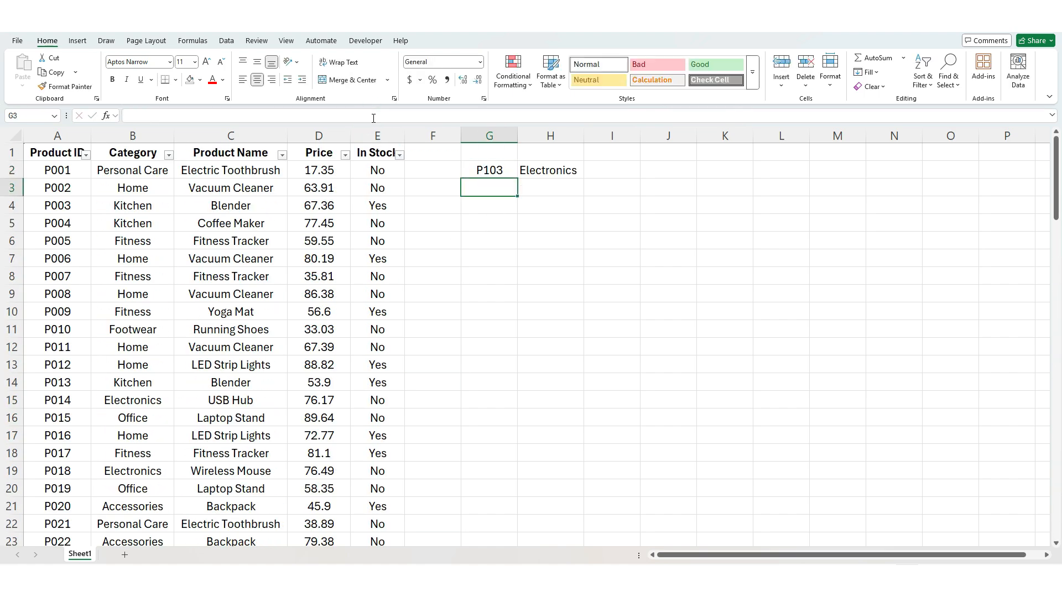
Set the column index in H2's VLOOKUP to 3 and check the rows covered by Table1
{"action": "key", "text": "Up"}
{"action": "key", "text": "Right"}
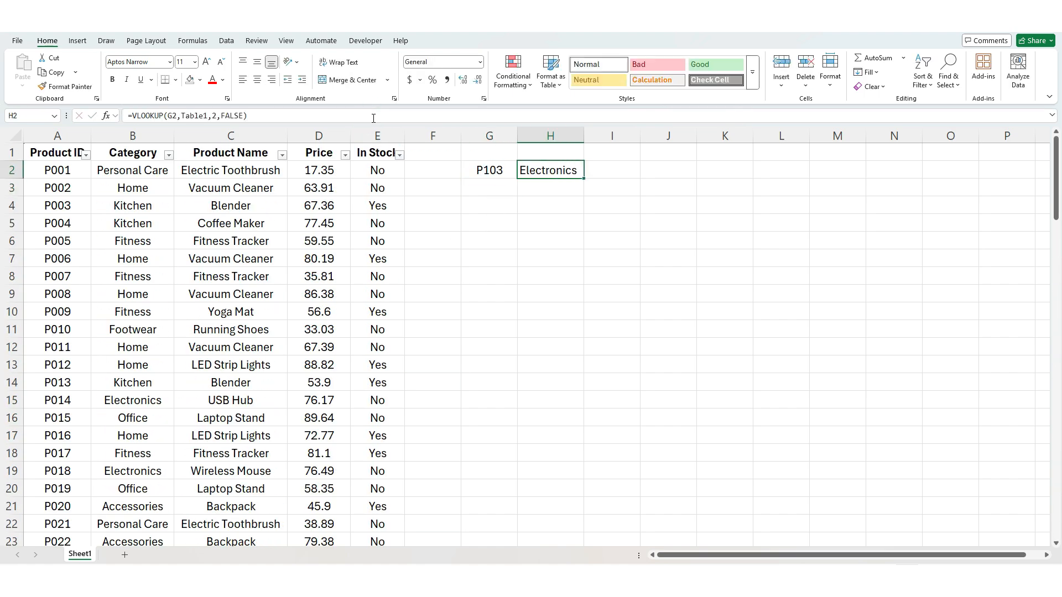
{"action": "left_click", "coordinate": [216, 116]}
{"action": "key", "text": "BackSpace"}
{"action": "type", "text": "3"}
{"action": "key", "text": "ctrl+Return"}
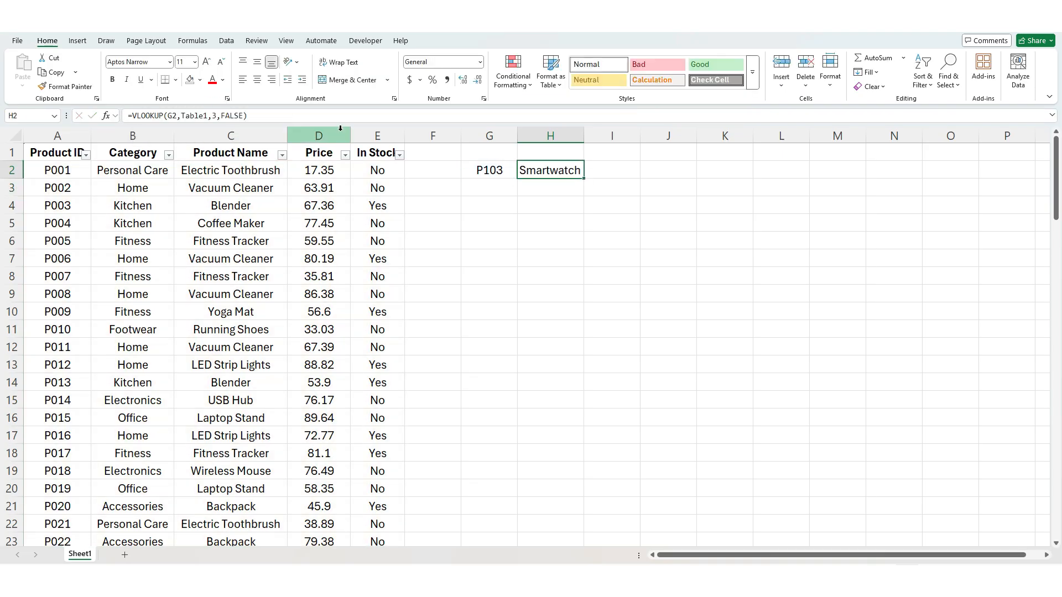
{"action": "left_click", "coordinate": [331, 116]}
{"action": "scroll", "coordinate": [292, 312], "scroll_direction": "down", "scroll_amount": 20}
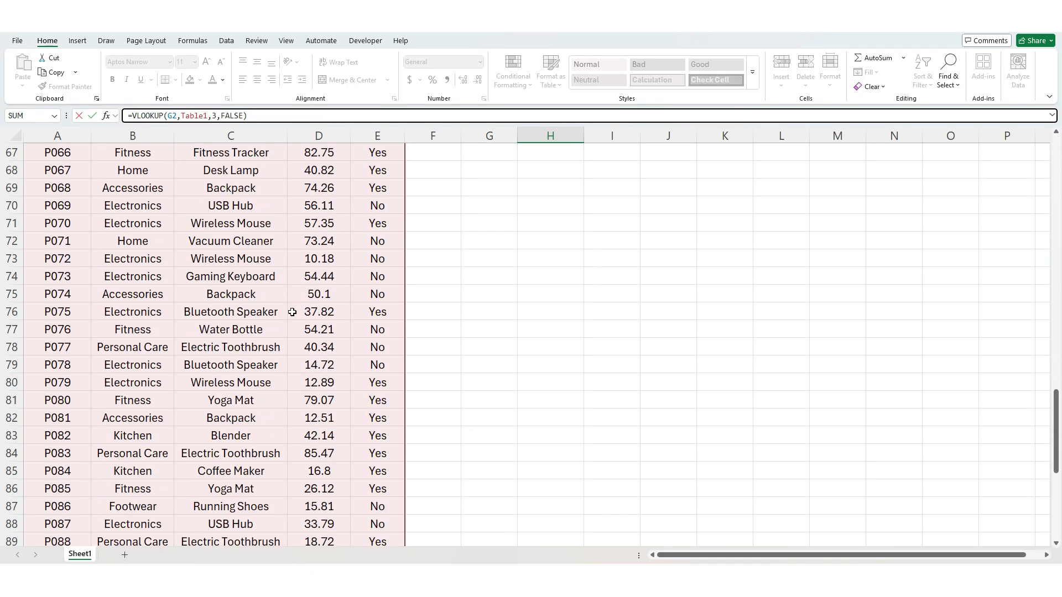
{"action": "scroll", "coordinate": [292, 312], "scroll_direction": "down", "scroll_amount": 7}
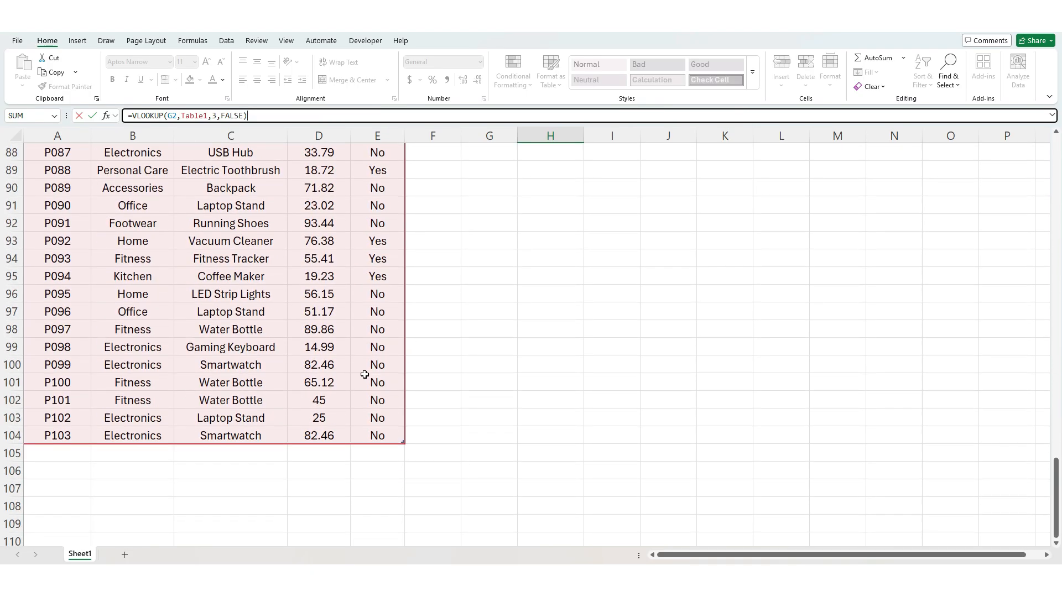
{"action": "key", "text": "Escape"}
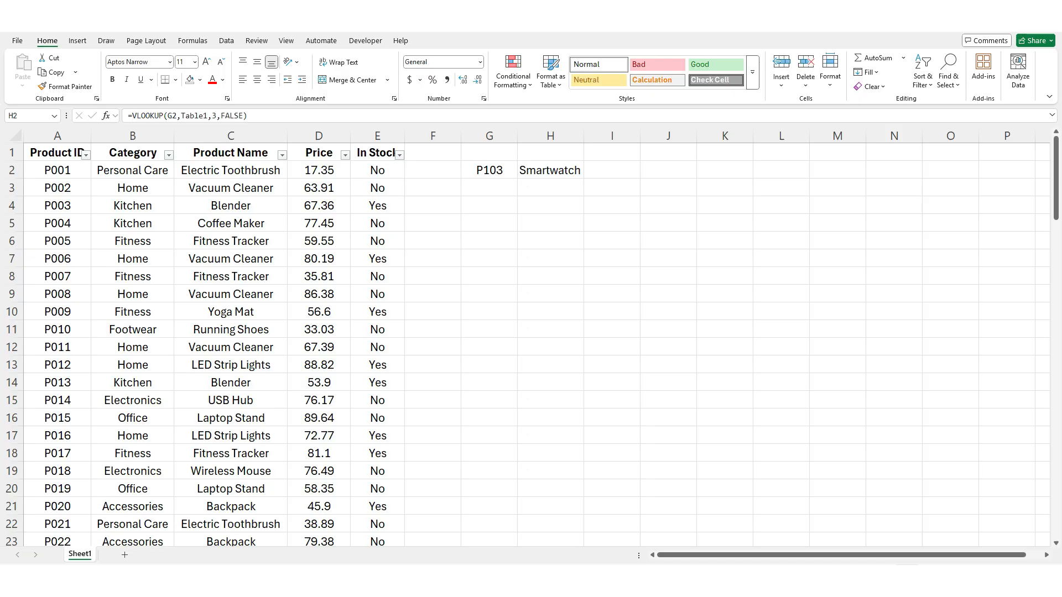
Review the VLOOKUP arguments in H2 and try a column index of 10
{"action": "left_click", "coordinate": [570, 166]}
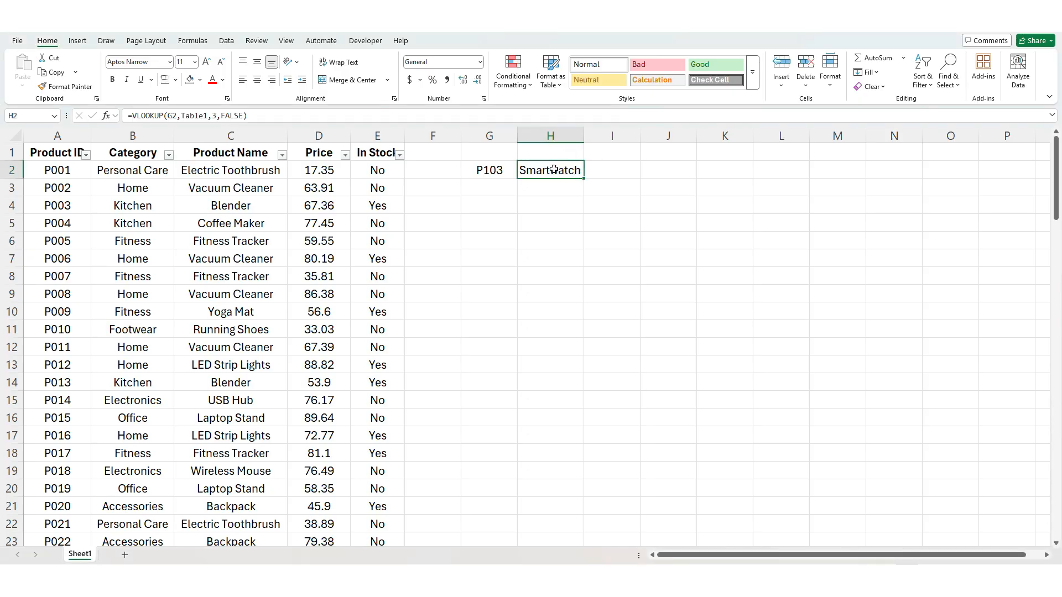
{"action": "left_click", "coordinate": [173, 113]}
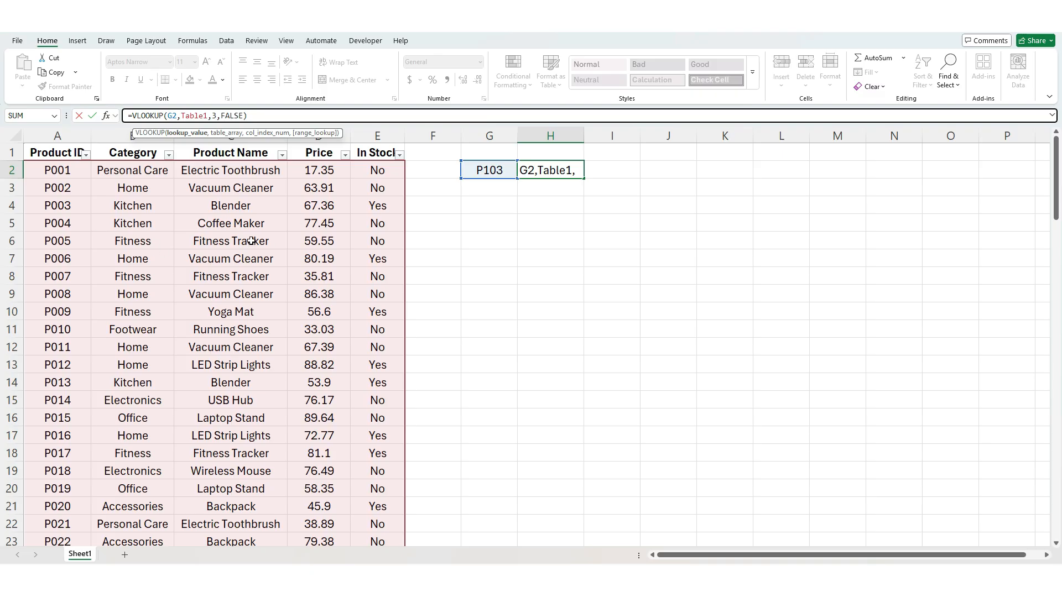
{"action": "left_click", "coordinate": [216, 115]}
{"action": "left_click", "coordinate": [222, 115]}
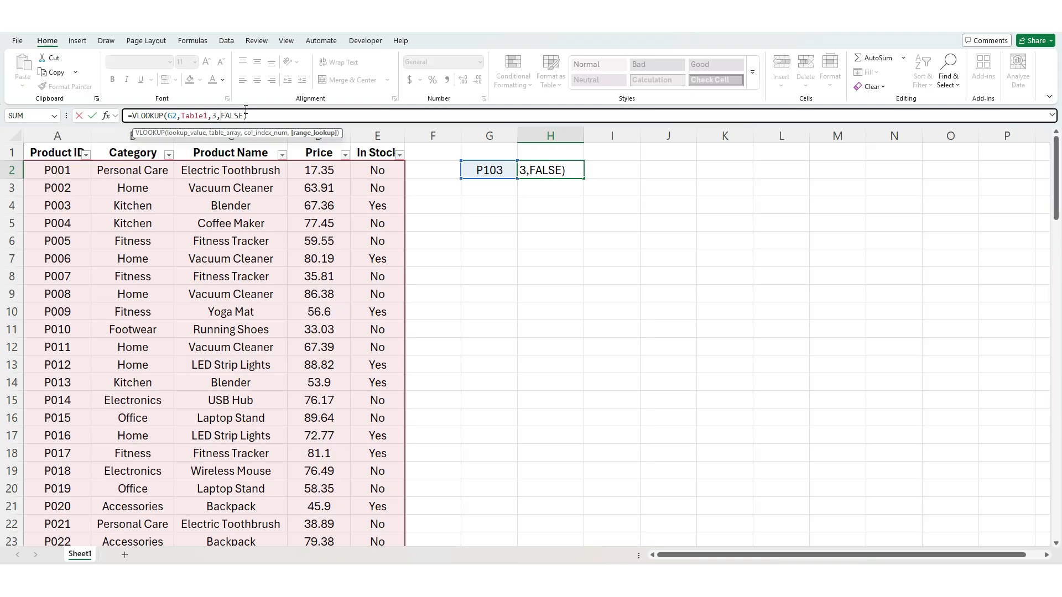
{"action": "key", "text": "Left"}
{"action": "key", "text": "BackSpace"}
{"action": "type", "text": "10"}
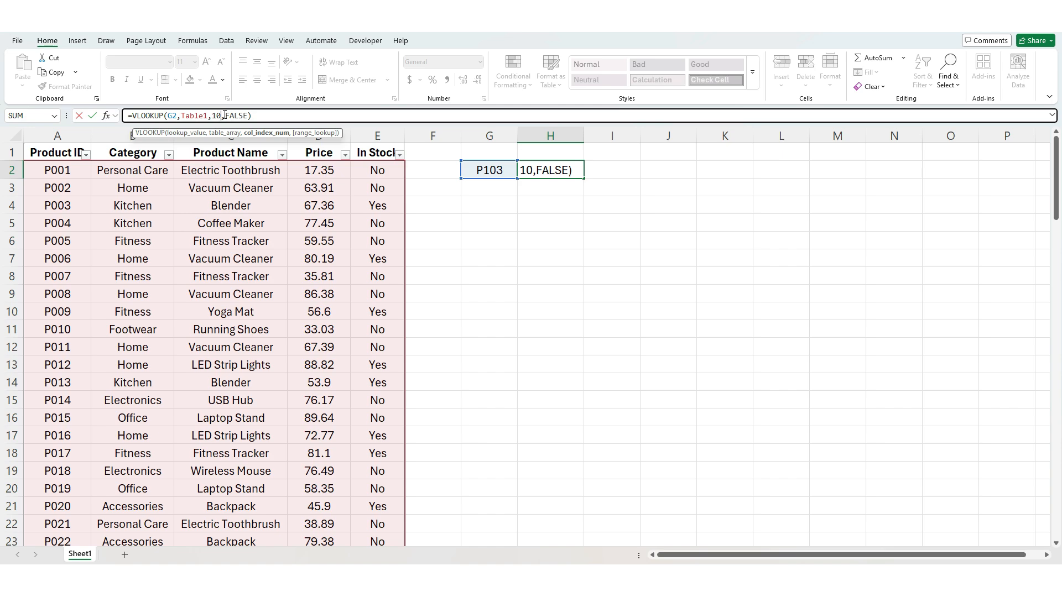
{"action": "key", "text": "Return"}
{"action": "key", "text": "Up"}
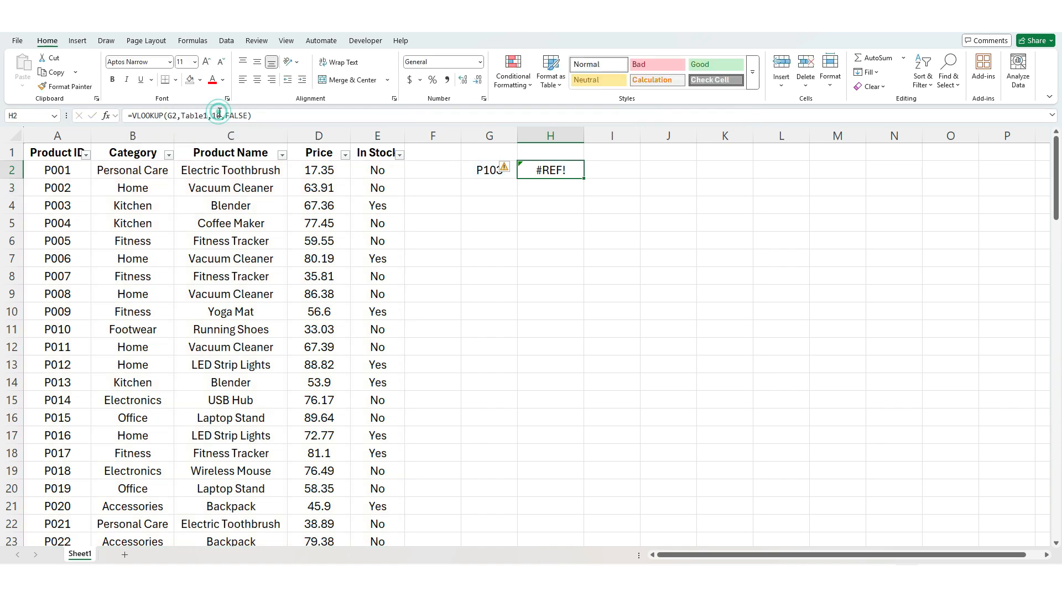
Set the column index in H2's VLOOKUP to 4 to return the product's price
{"action": "left_click", "coordinate": [219, 112]}
{"action": "key", "text": "BackSpace"}
{"action": "key", "text": "BackSpace"}
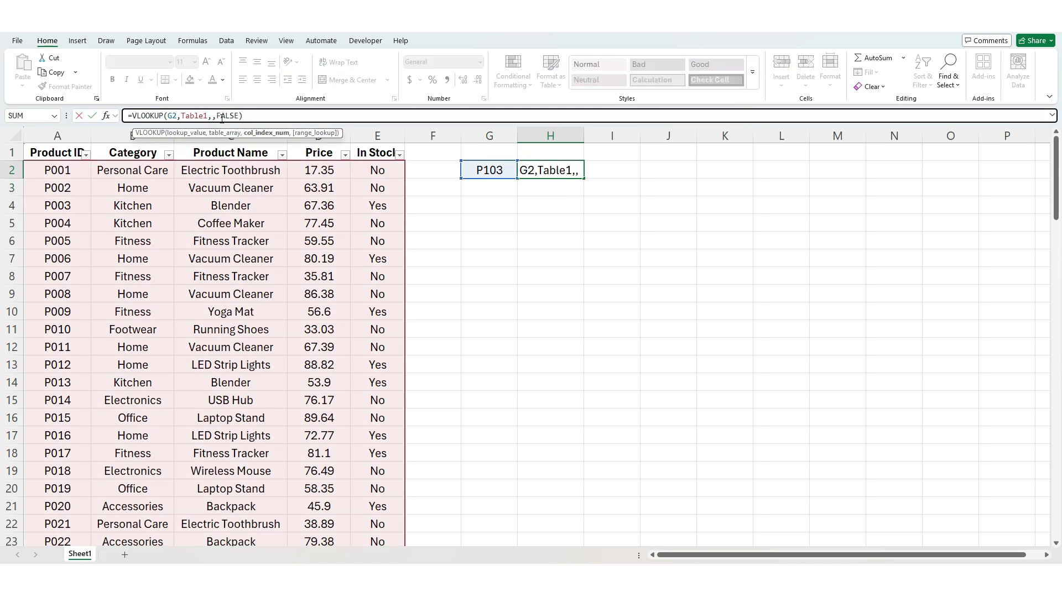
{"action": "type", "text": "4"}
{"action": "key", "text": "Return"}
{"action": "key", "text": "Up"}
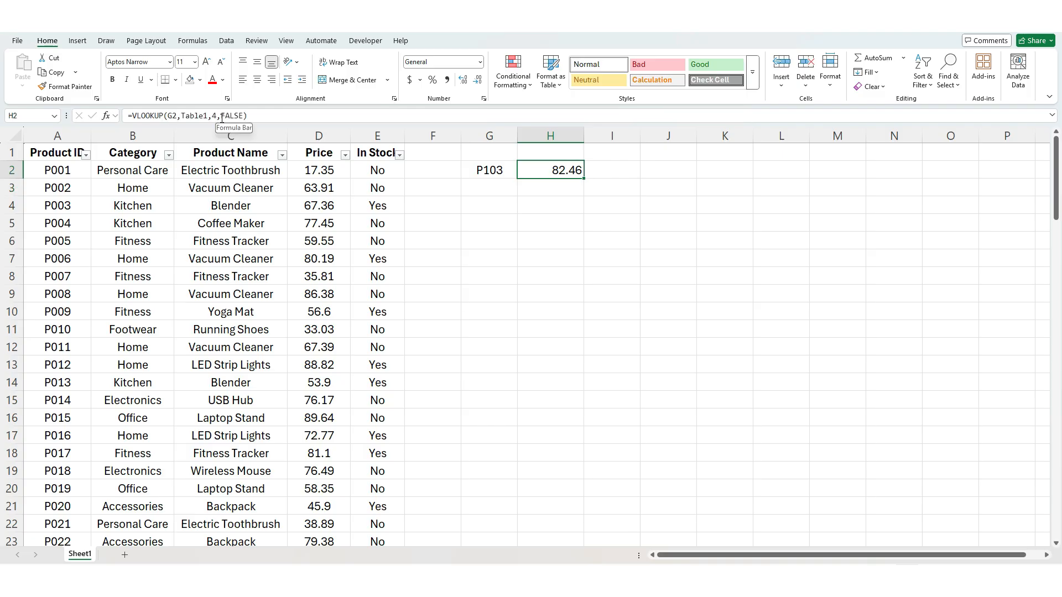
Replace Table1 in H2's VLOOKUP with the range B:E, leaving out the Product ID column
{"action": "left_click", "coordinate": [221, 116]}
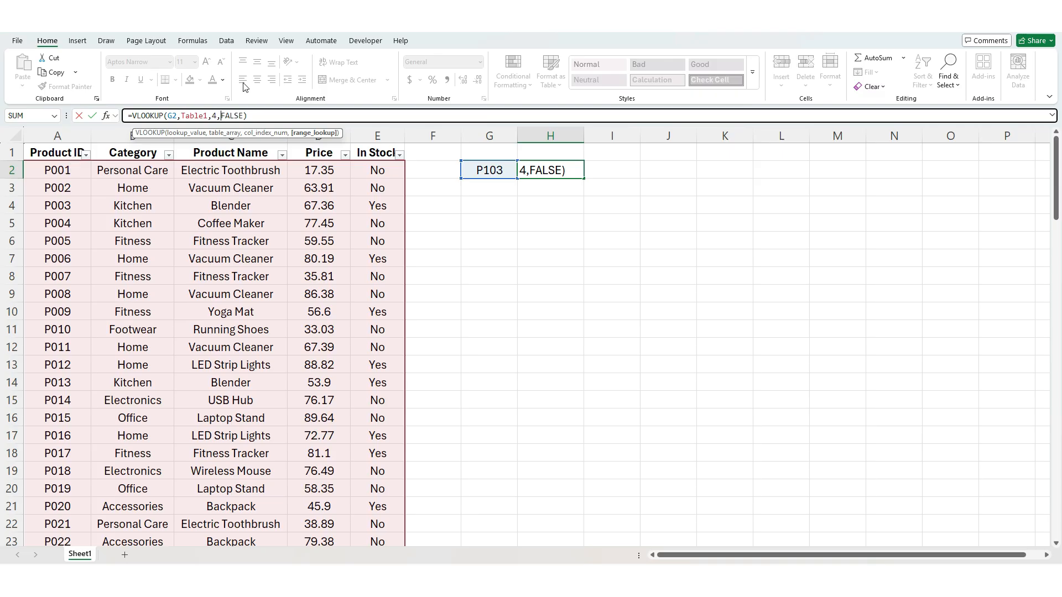
{"action": "left_click_drag", "start_coordinate": [206, 116], "coordinate": [182, 118]}
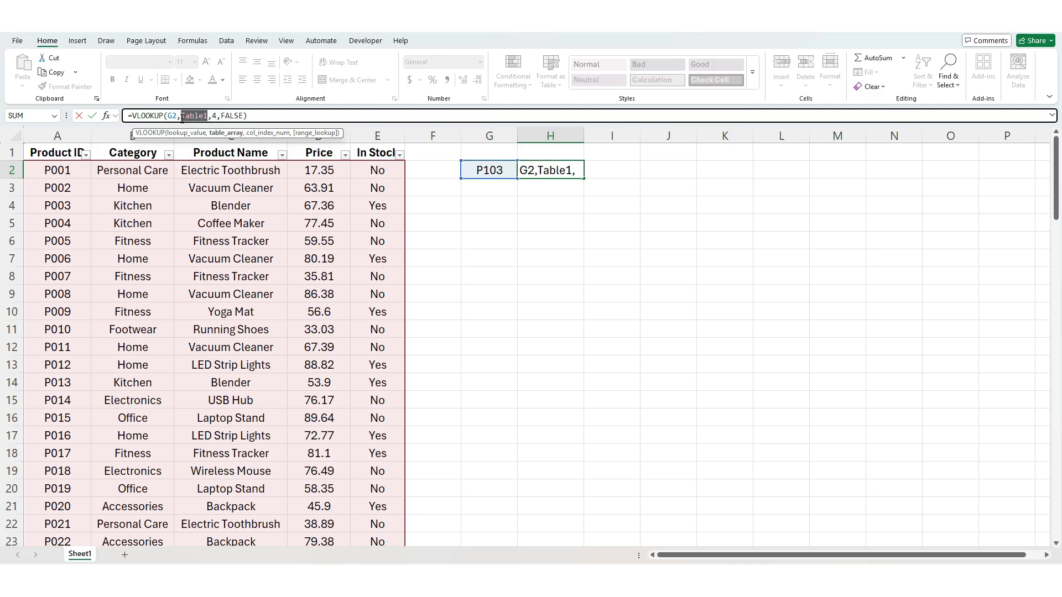
{"action": "type", "text": "B:E"}
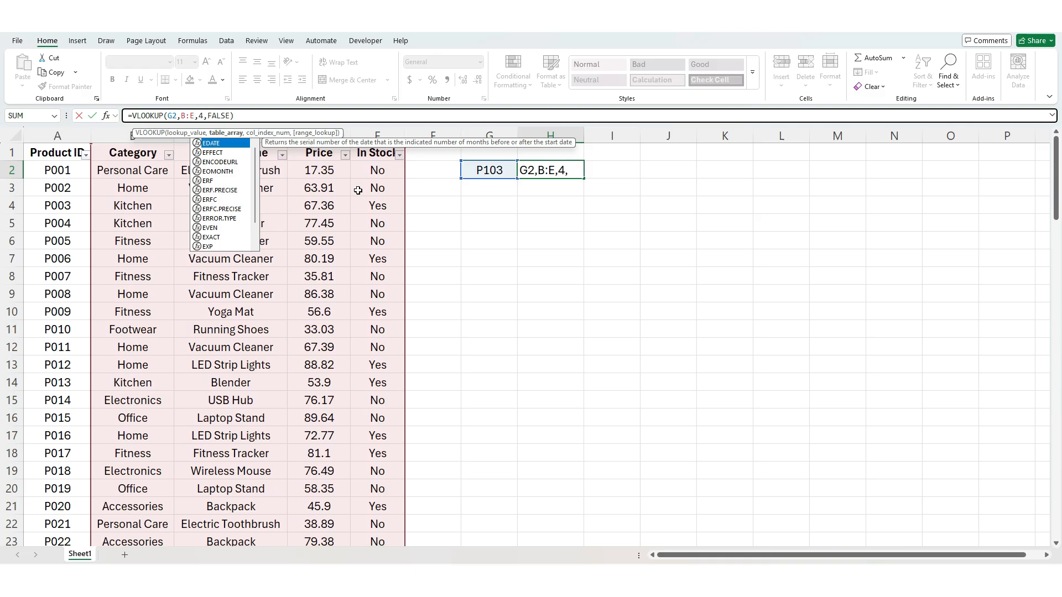
{"action": "key", "text": "Return"}
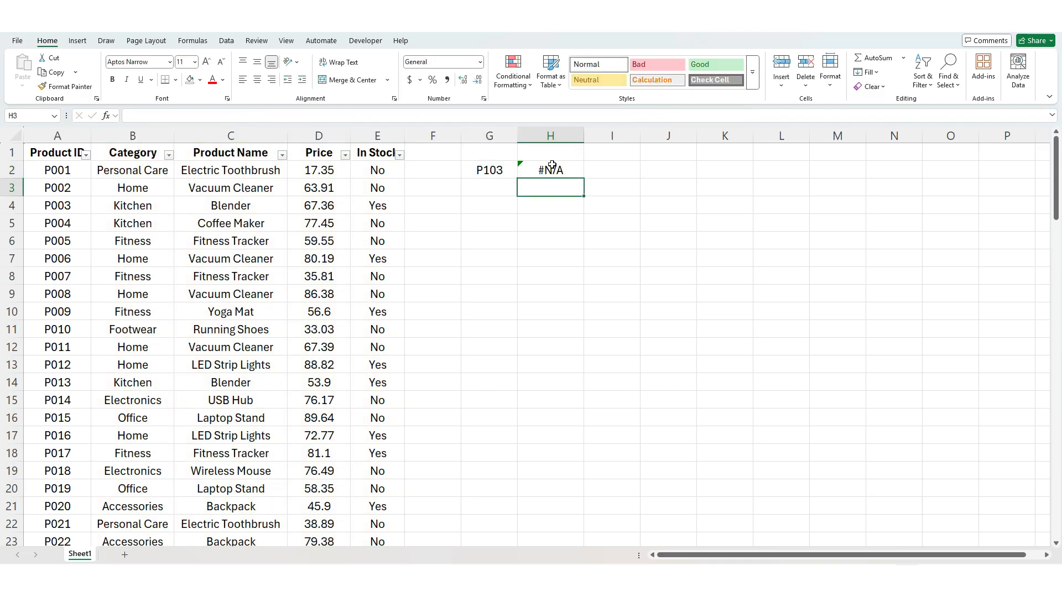
{"action": "left_click", "coordinate": [552, 171]}
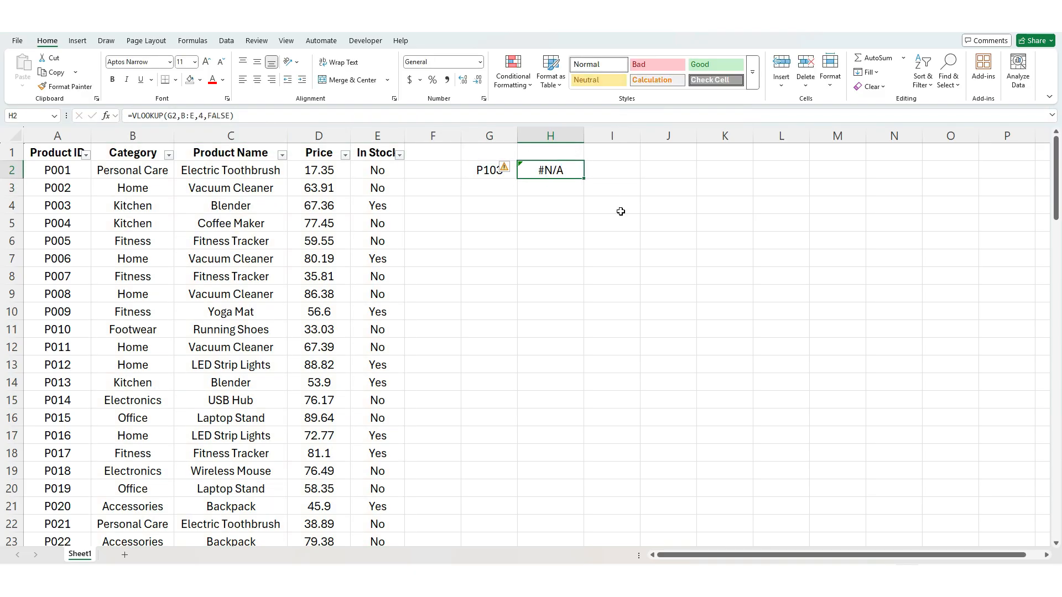